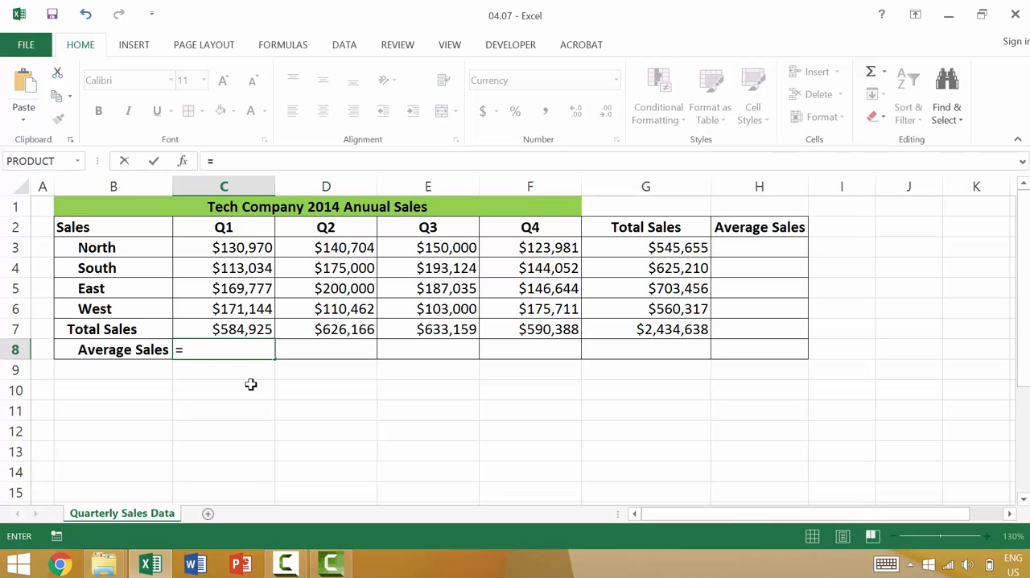
Enter the formula =SUM(C3:C6)/4 in cell C8 to average the four regions' Q1 sales
type("sum")
key("Tab")
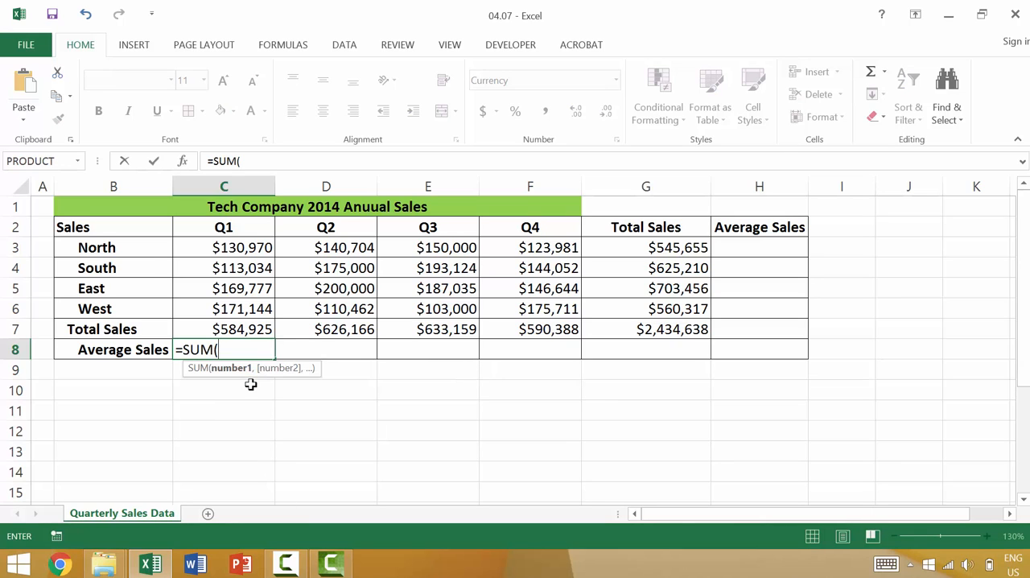
left_click(238, 247)
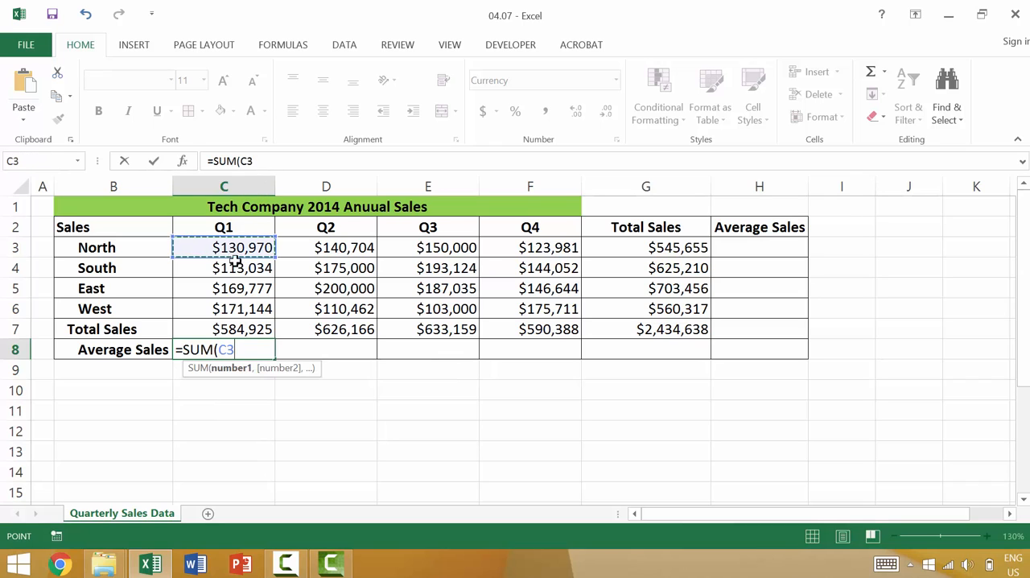
left_click_drag(242, 308, 231, 309)
type(")")
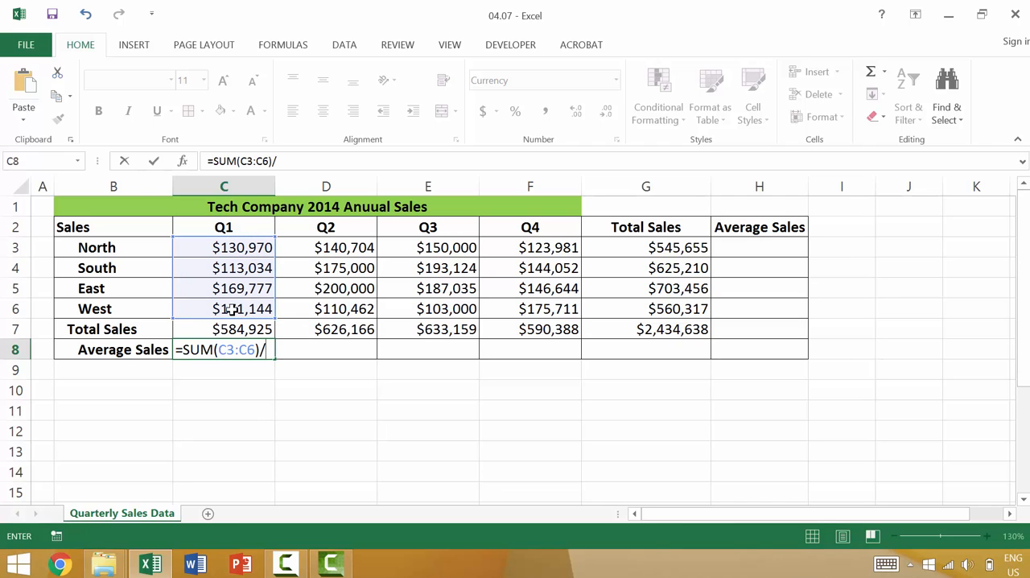
type("/4")
key("Return")
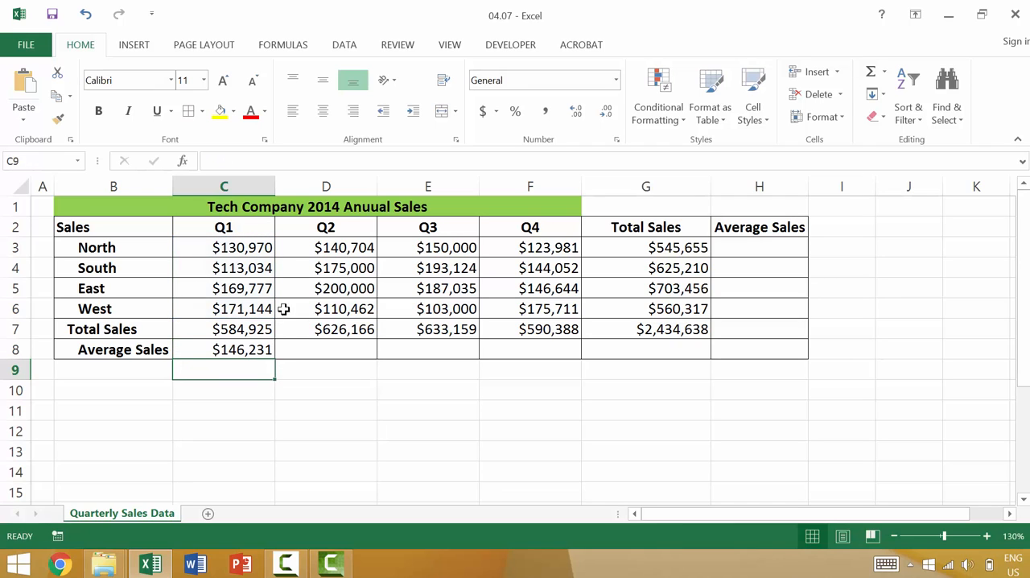
Change the Q1 average formula in C8 to =SUM(C3:C5)/3 so it leaves out the West region
left_click(239, 349)
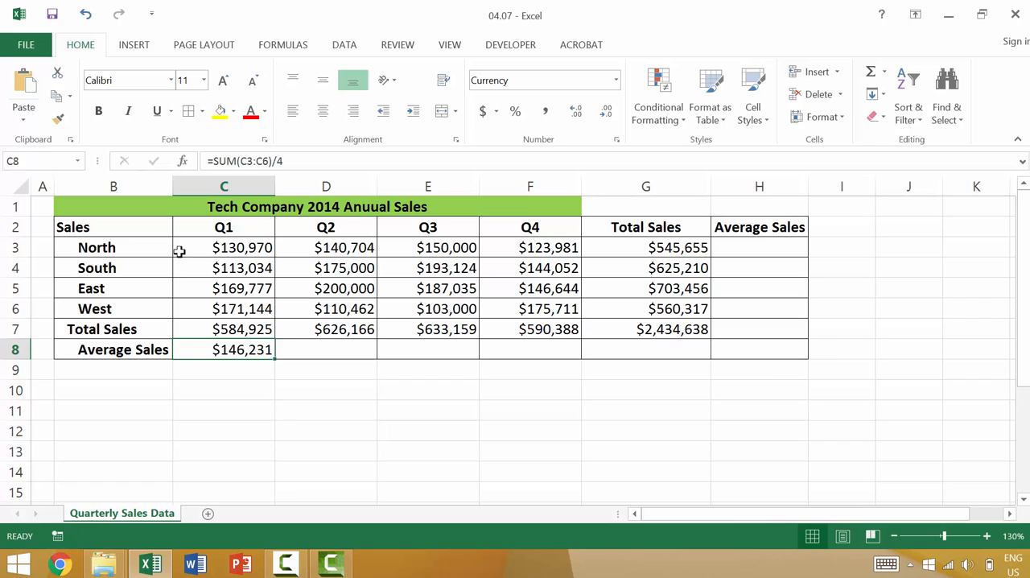
left_click(235, 309)
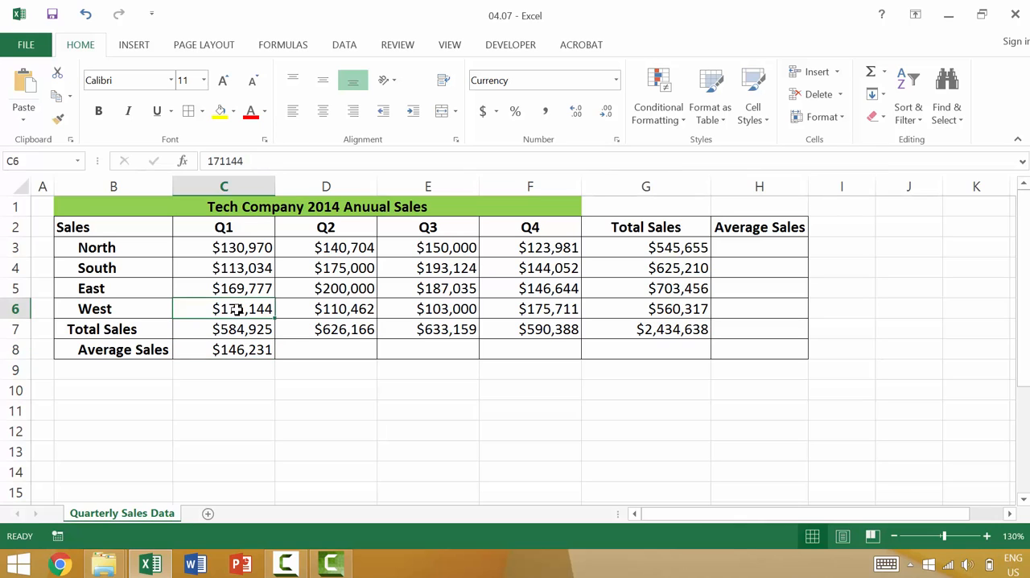
left_click(255, 354)
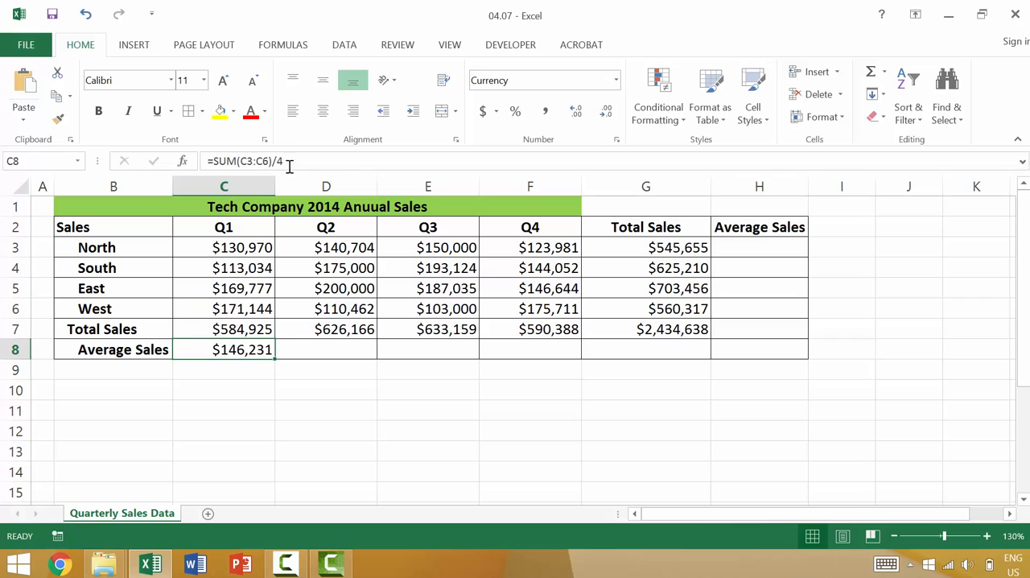
left_click(259, 164)
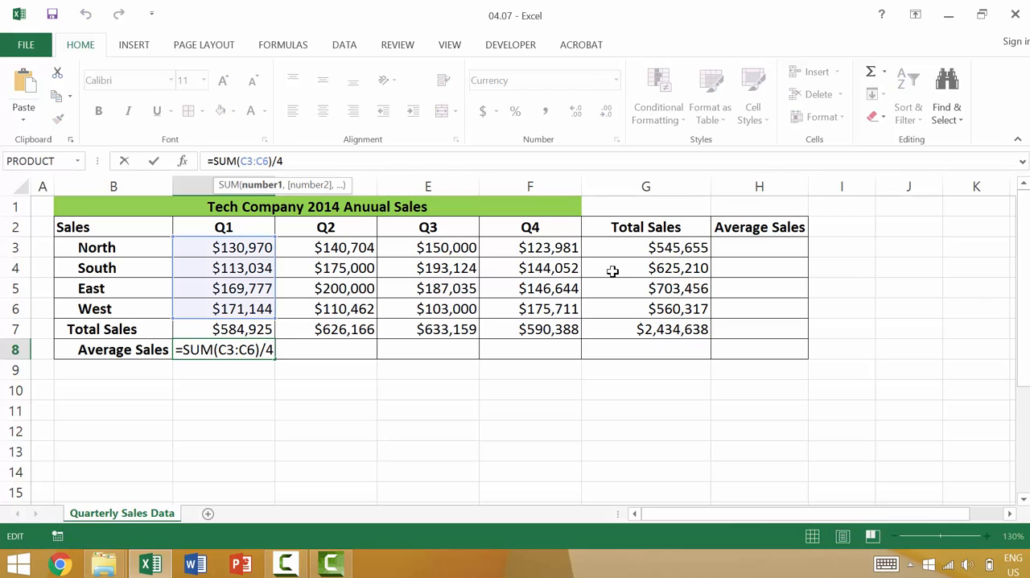
key("BackSpace")
key("BackSpace")
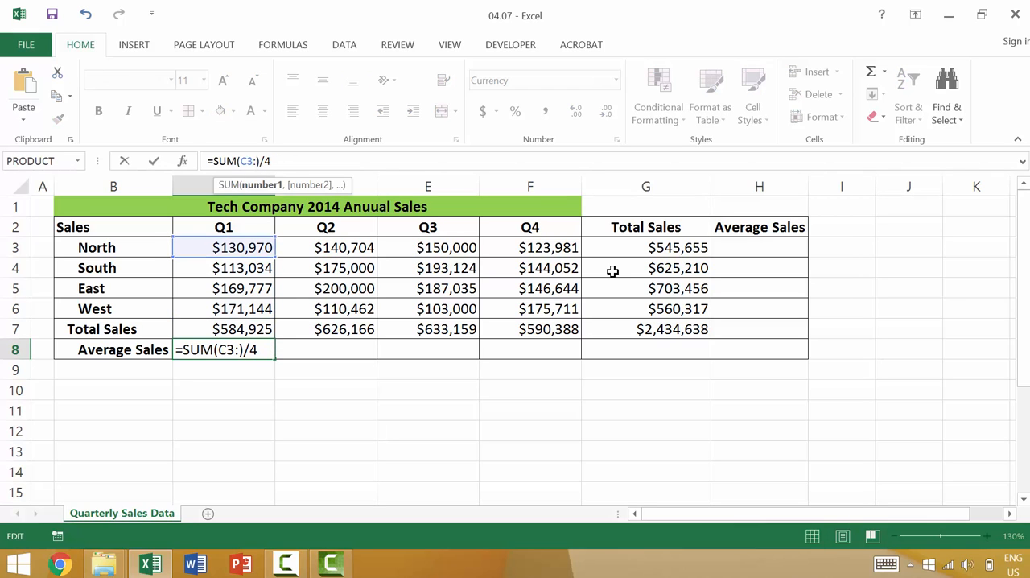
type("c5")
key("End")
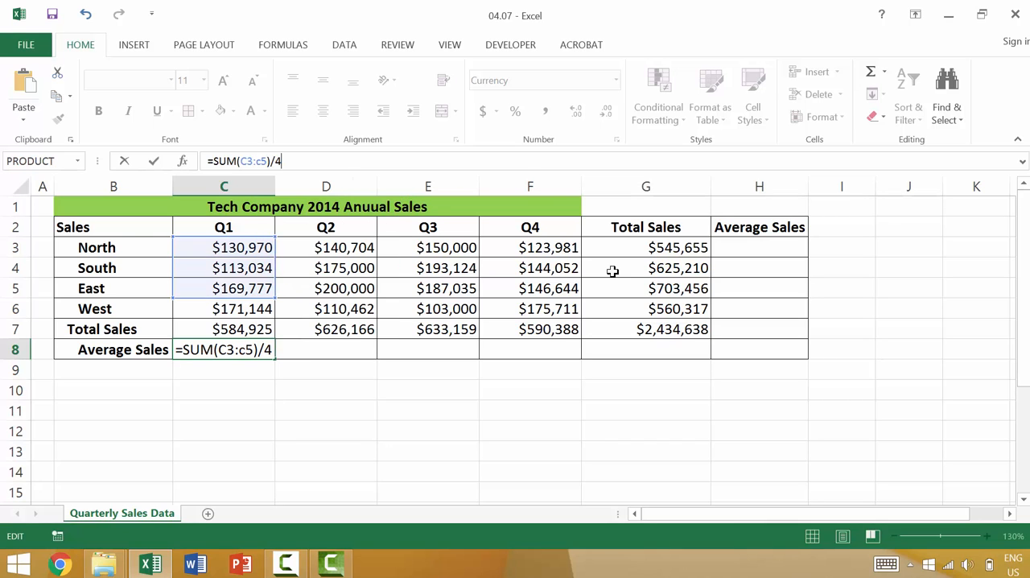
key("Return")
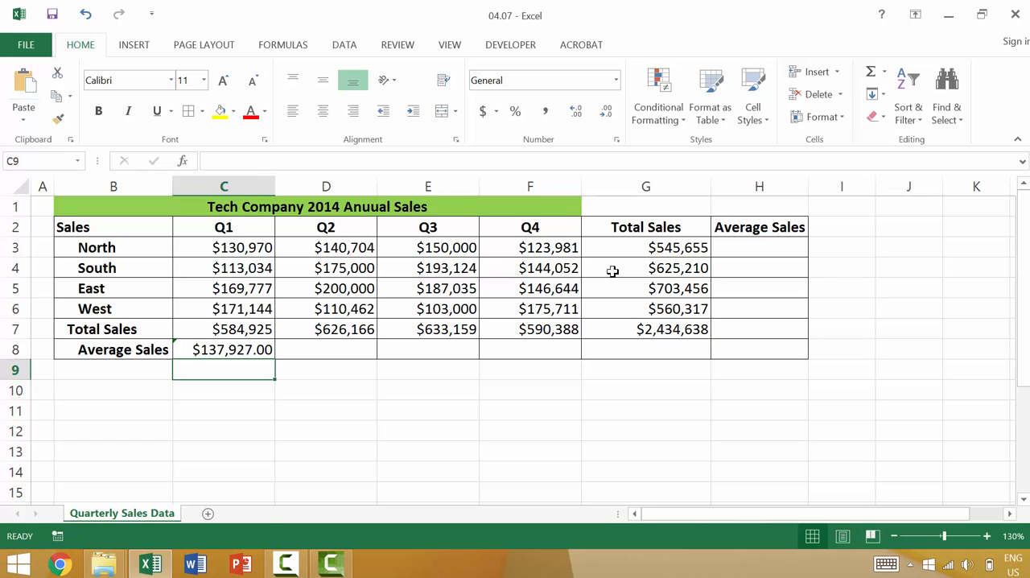
Enter the formula =AVERAGE(C3:C5) in cell C9, directly below the manually calculated Q1 average
type("=aver")
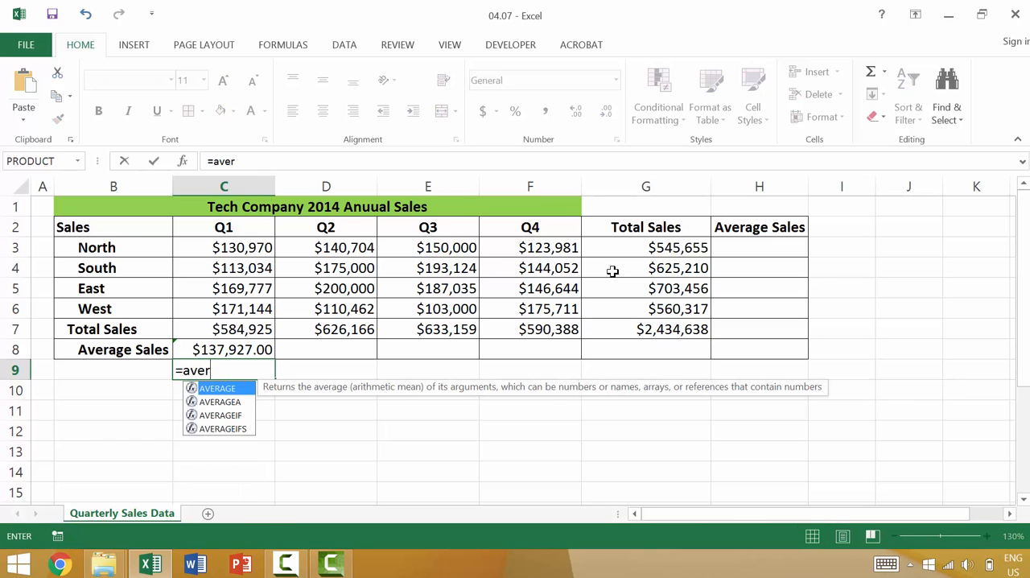
key("Tab")
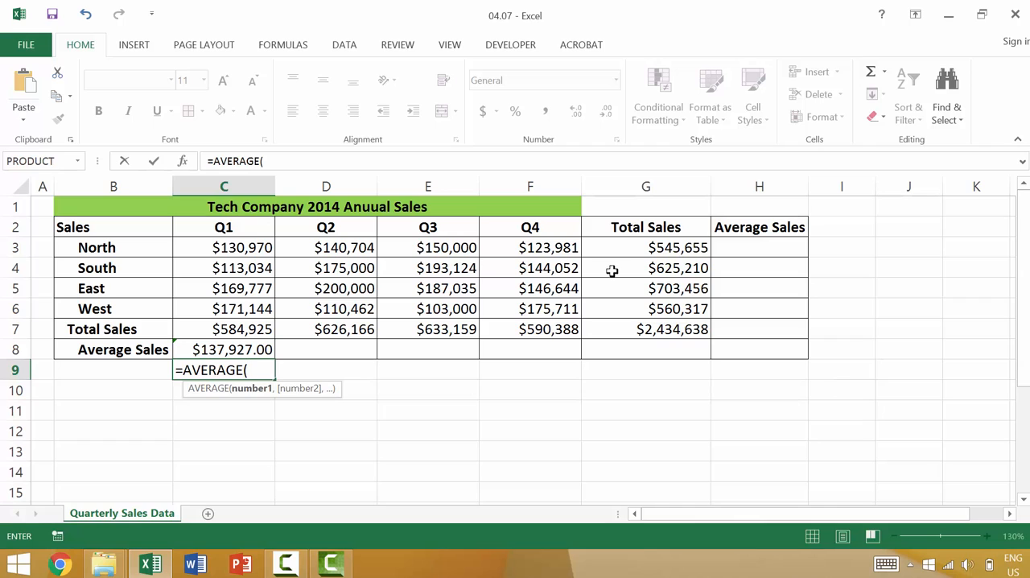
left_click(236, 246)
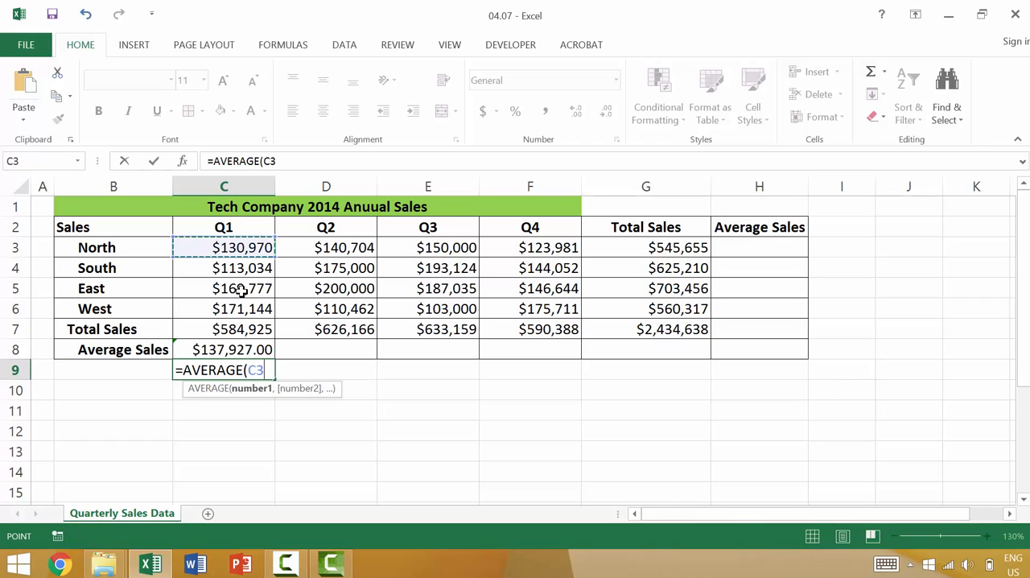
left_click_drag(241, 292, 244, 289)
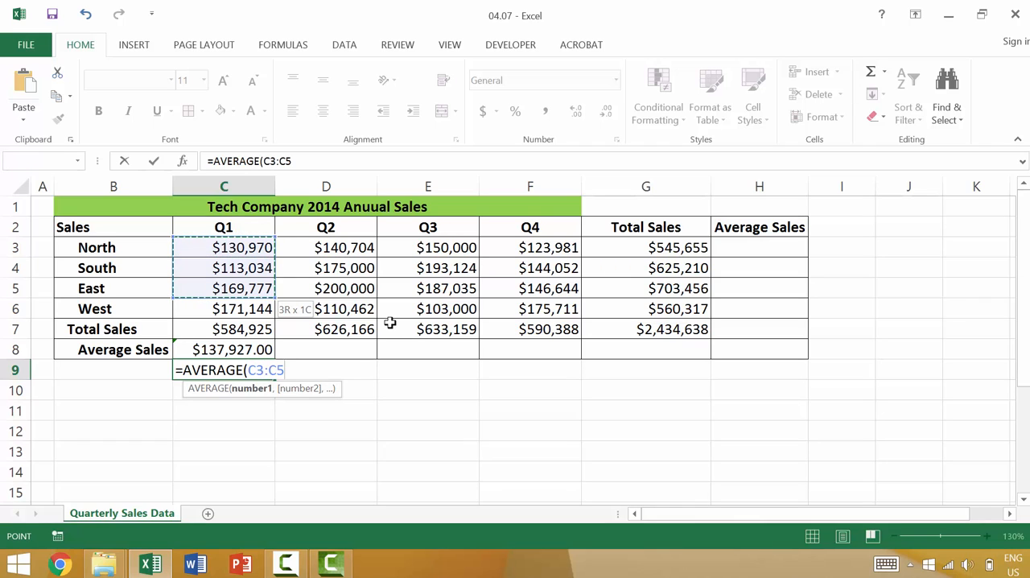
type(")")
key("Return")
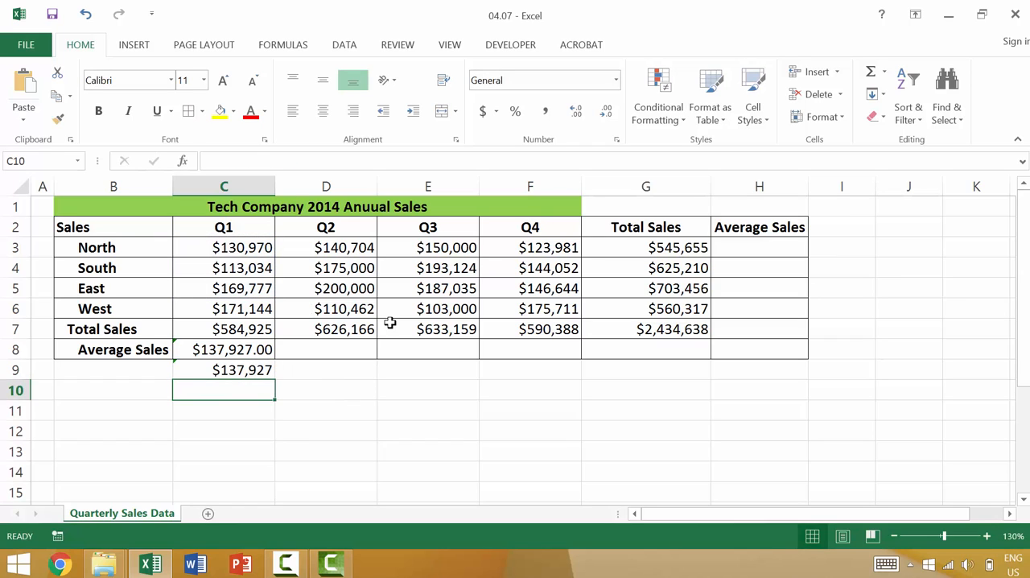
Change the AVERAGE formula in C9 so it covers only the range C3:C4
left_click(251, 375)
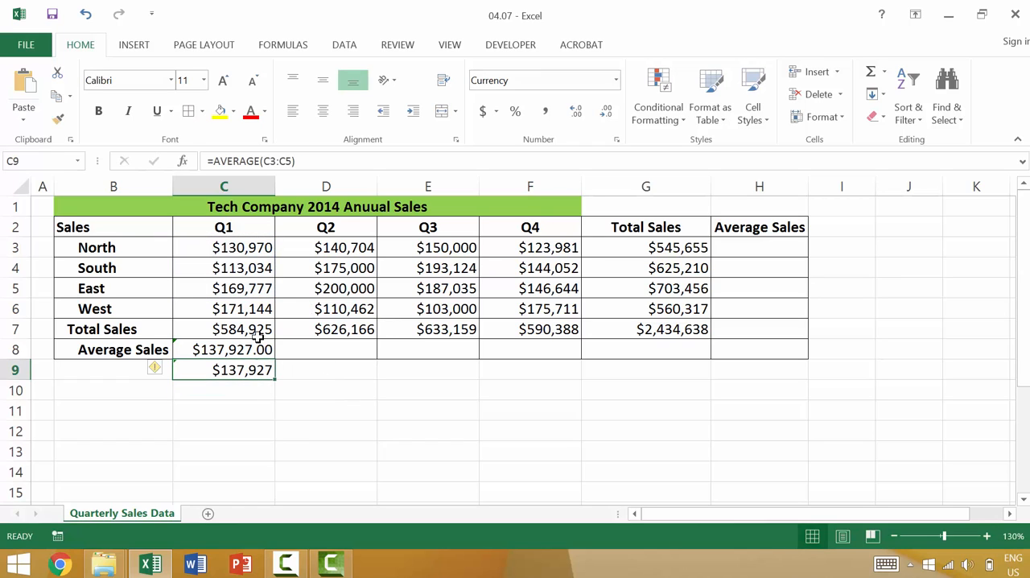
left_click(284, 161)
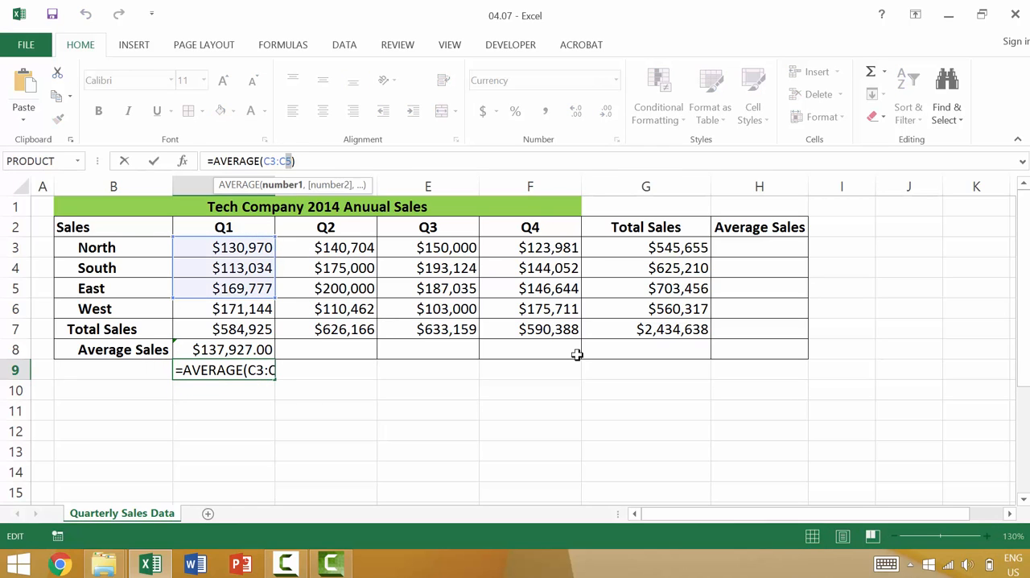
key("Return")
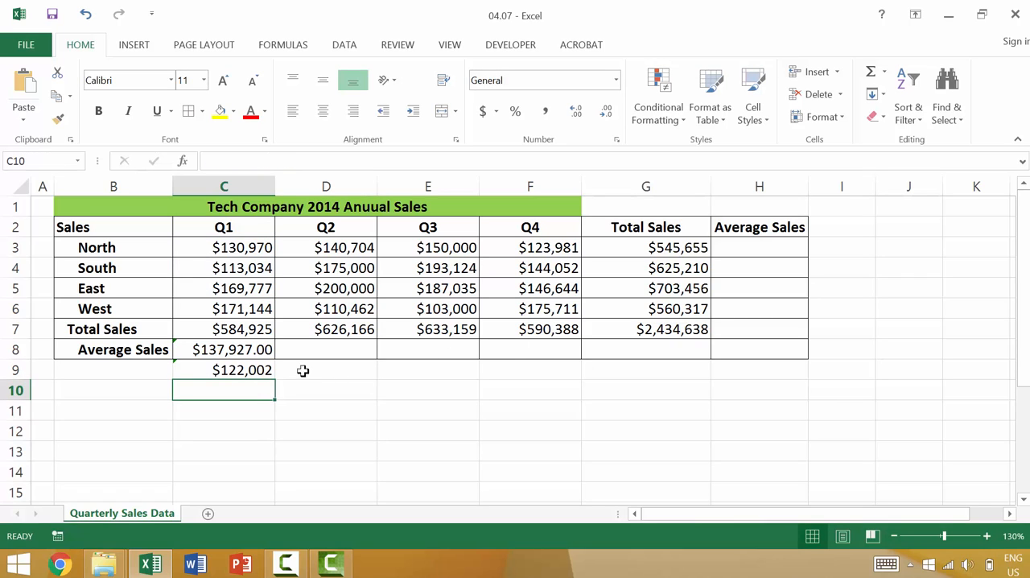
Edit the formula in C8 to =SUM(C3:C6)/4 so it covers all four regions
left_click(253, 349)
left_click(288, 161)
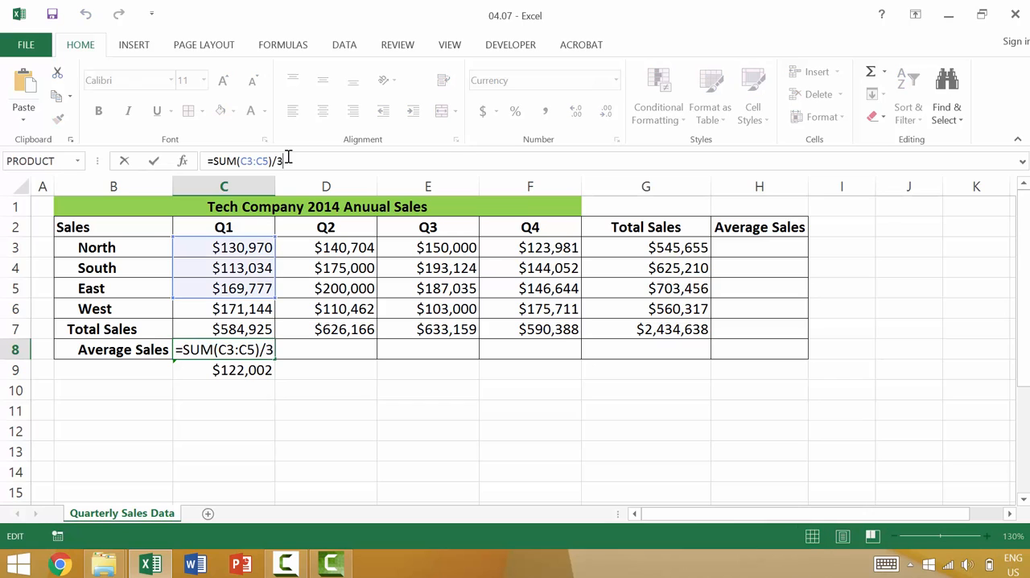
key("BackSpace")
key("BackSpace")
key("BackSpace")
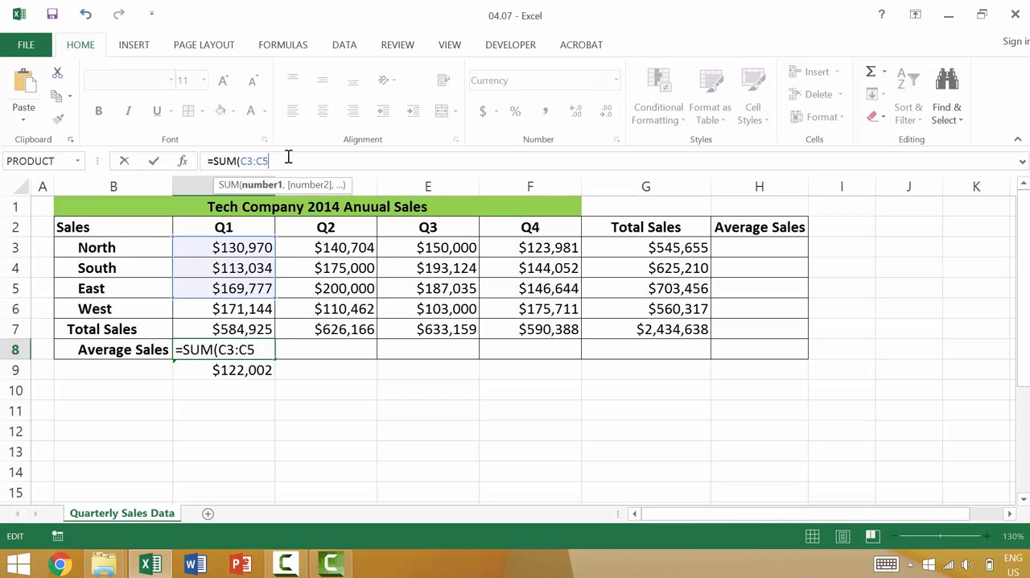
key("BackSpace")
type("6)/4")
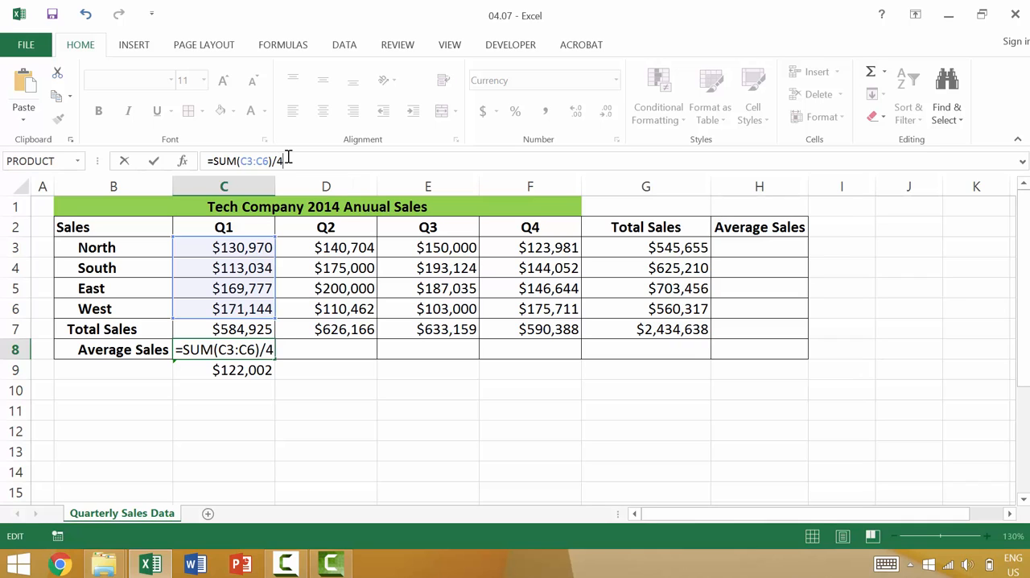
key("Return")
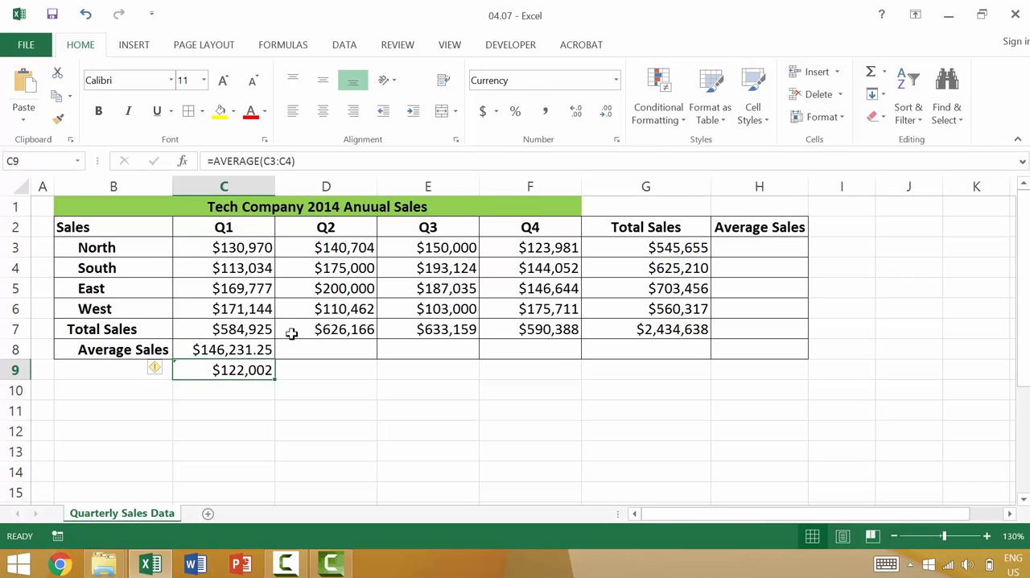
Extend the AVERAGE formula in C9 to the range C3:C6
left_click(292, 160)
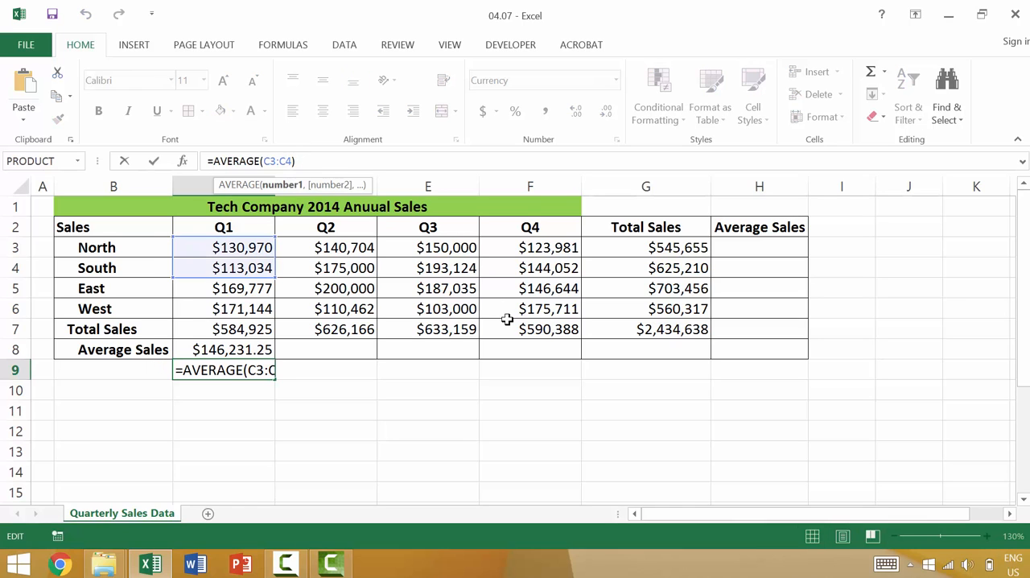
key("BackSpace")
type("6")
key("Return")
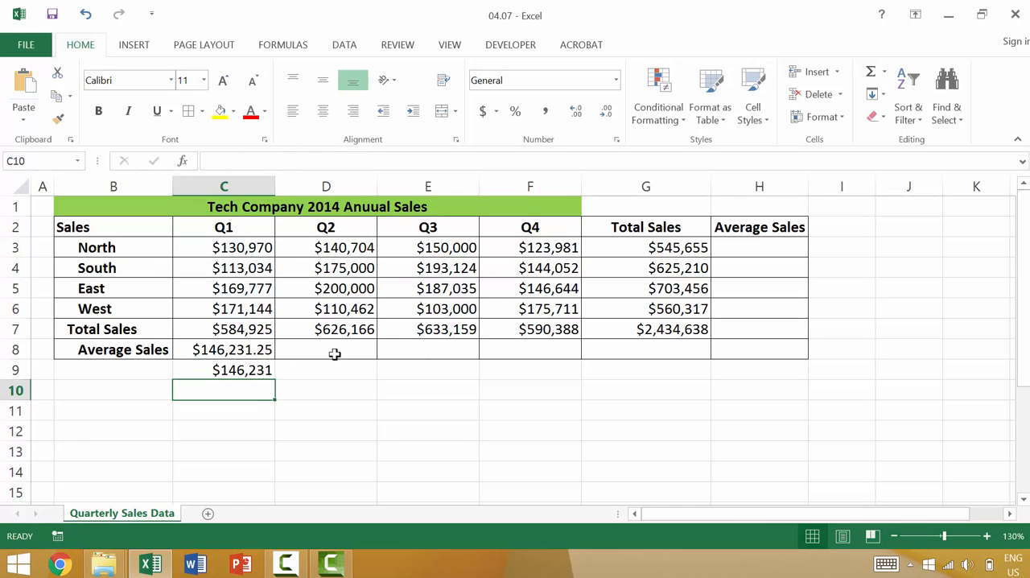
Decrease the decimal places of the Q1 average in C8 to none
left_click(266, 351)
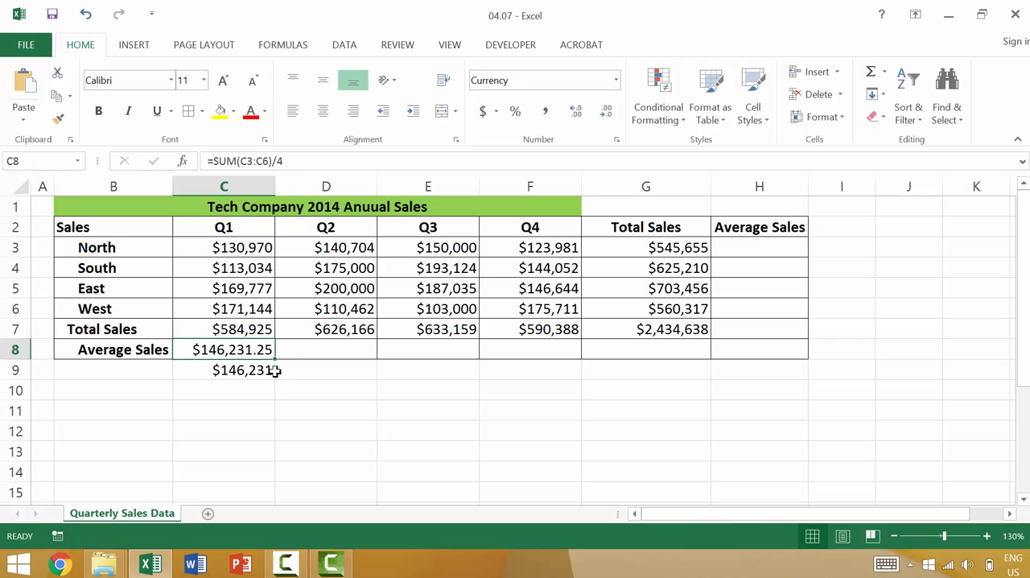
left_click(606, 110)
left_click(606, 110)
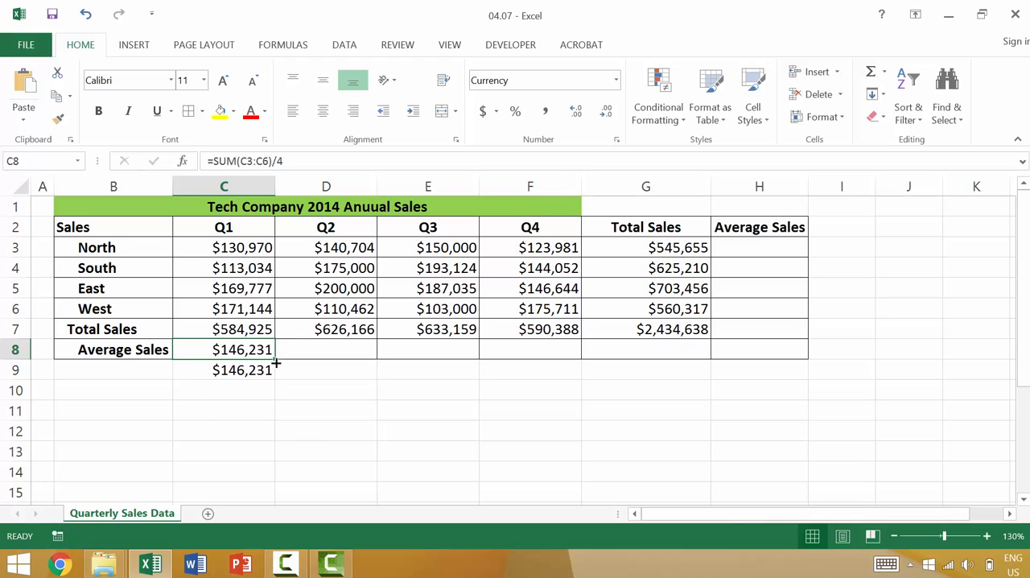
Clear the manual average from C8 and begin a new formula there with =aver
key("Delete")
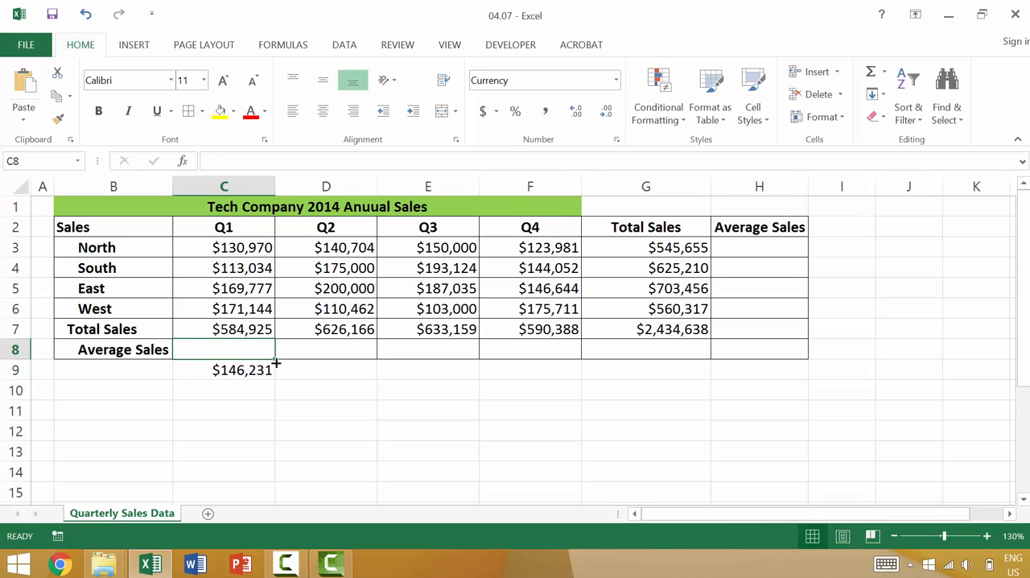
type("=")
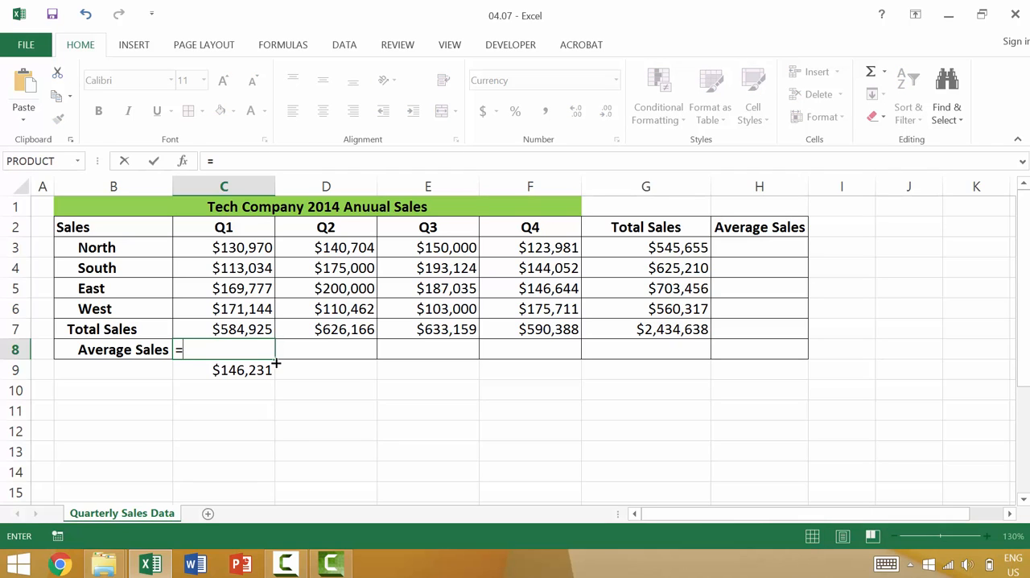
type("aver")
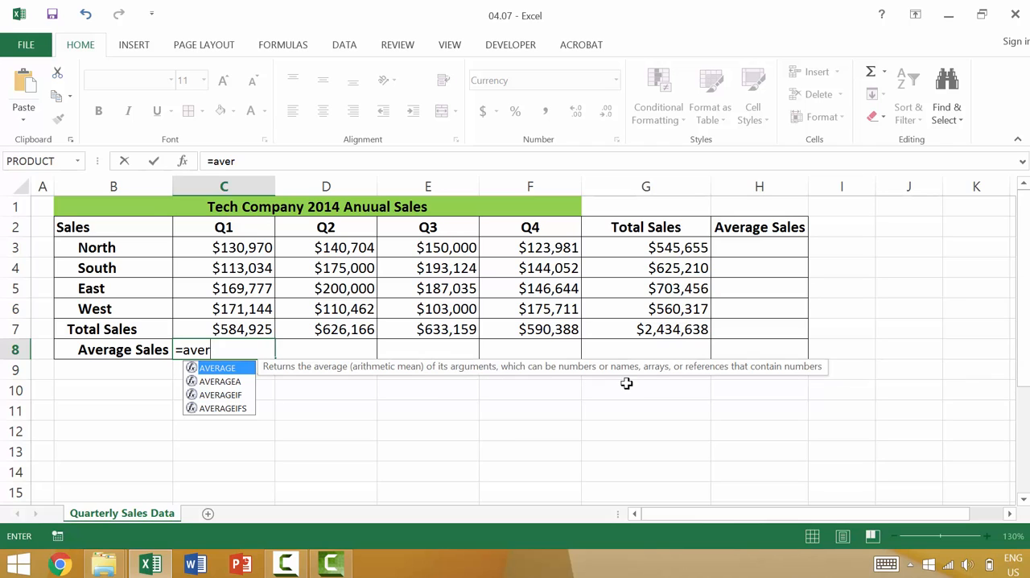
Review the descriptions of AVERAGE, AVERAGEA, AVERAGEIF and AVERAGEIFS among the function suggestions
key("Down")
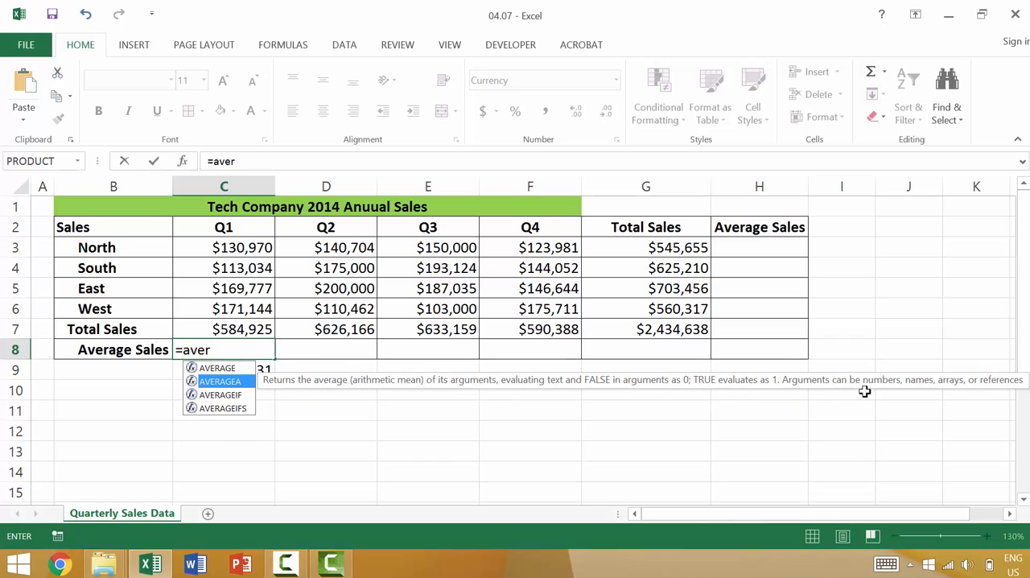
key("Down")
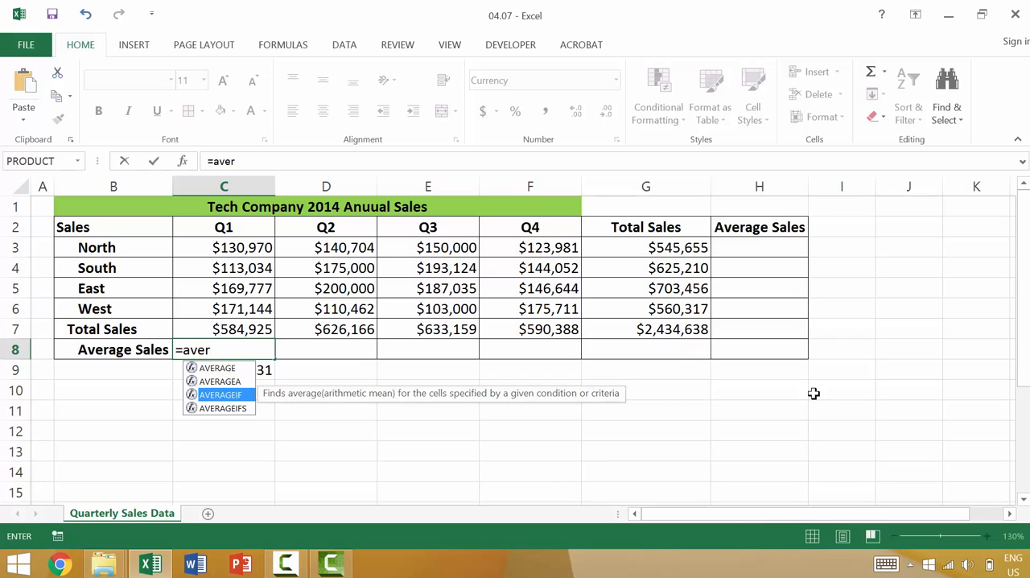
key("Down")
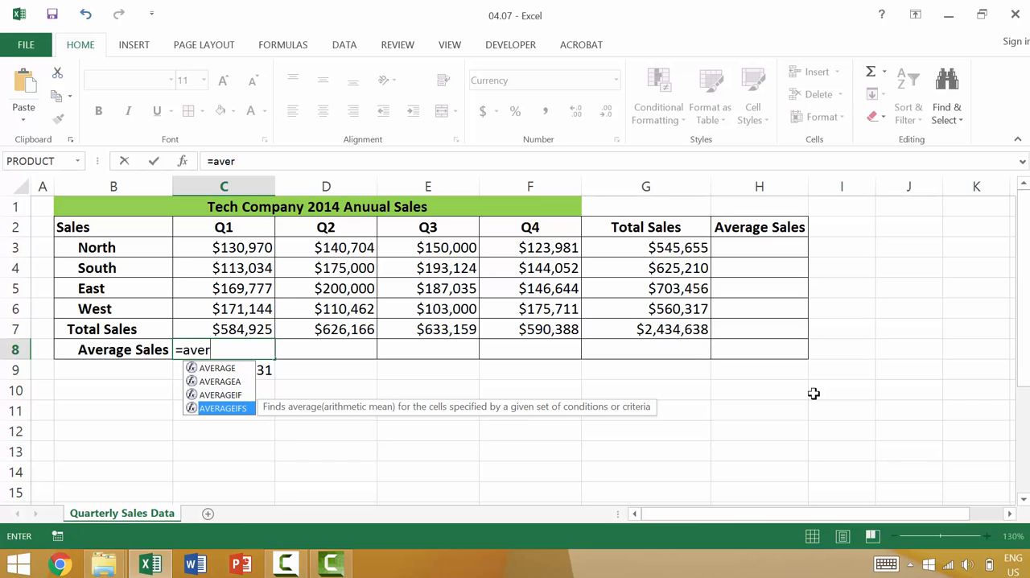
key("Up")
key("Up")
key("Up")
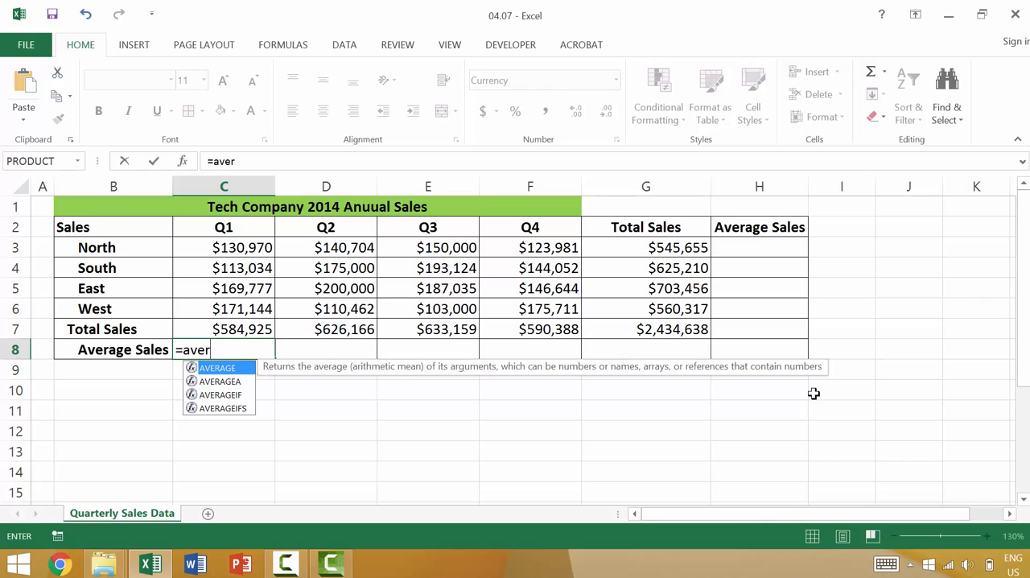
key("Down")
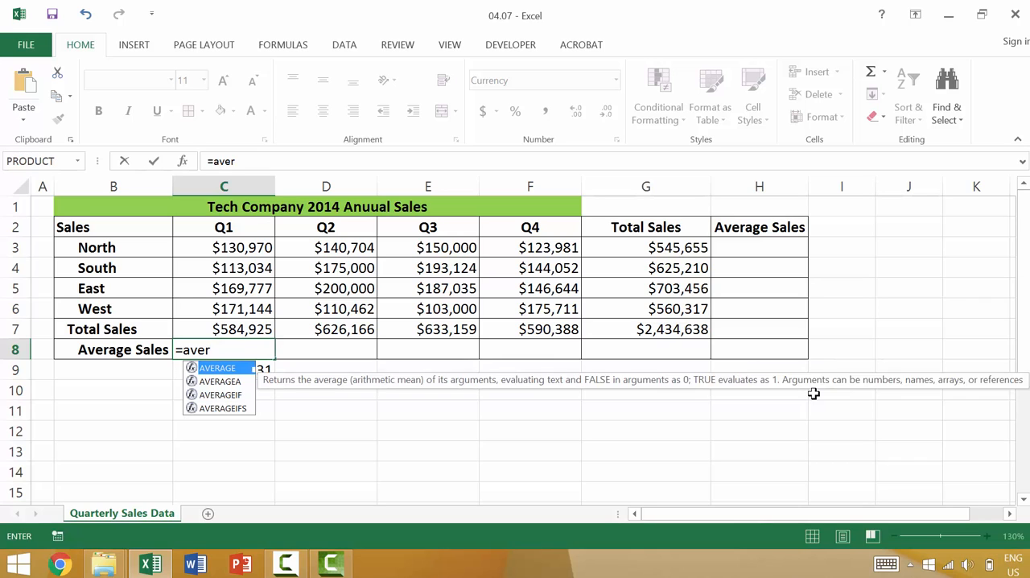
key("Up")
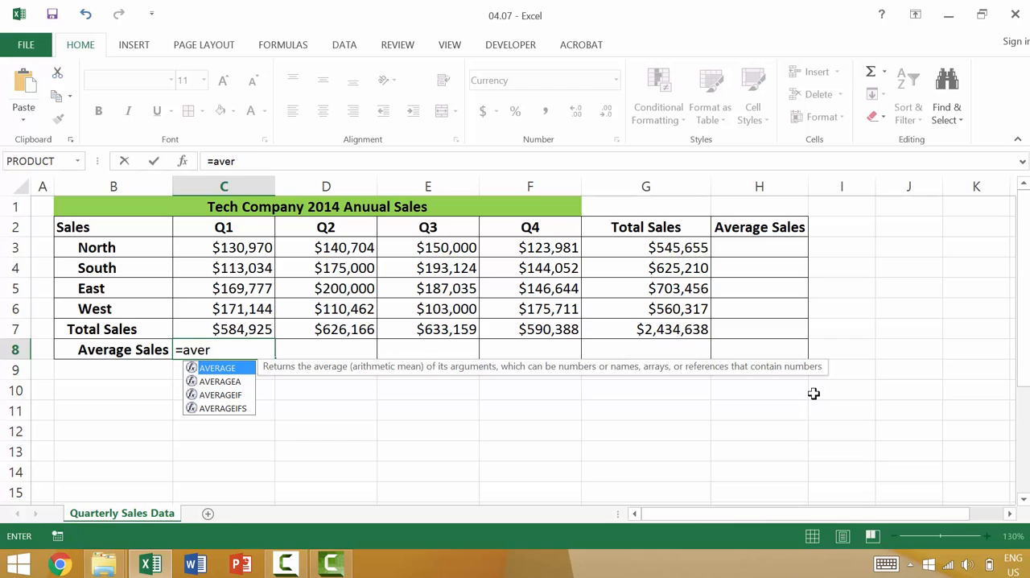
Complete the Q1 formula in C8 as =AVERAGE(C3:C6) and fill it across through G8
key("Tab")
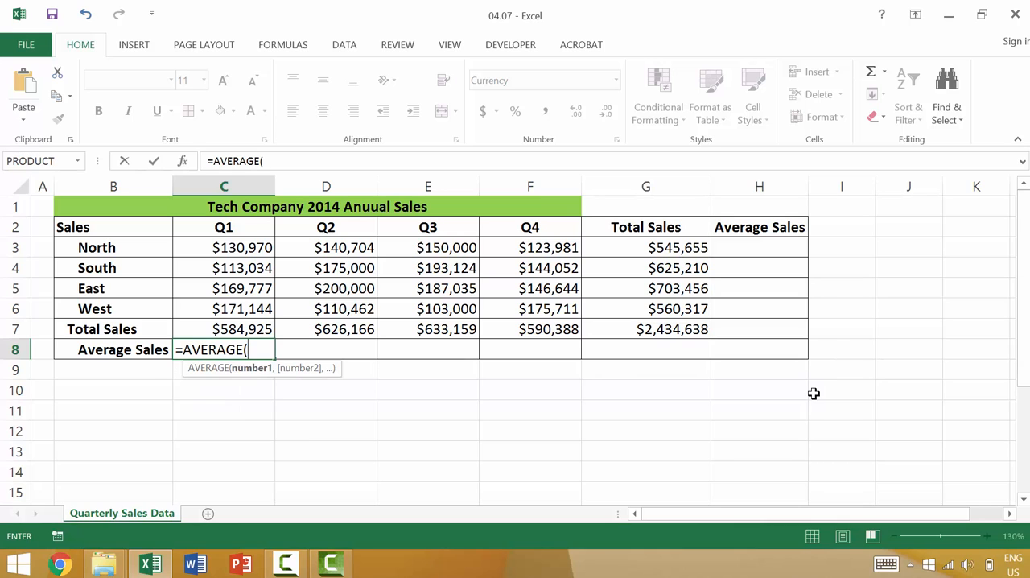
left_click(218, 246)
left_click_drag(244, 306, 244, 309)
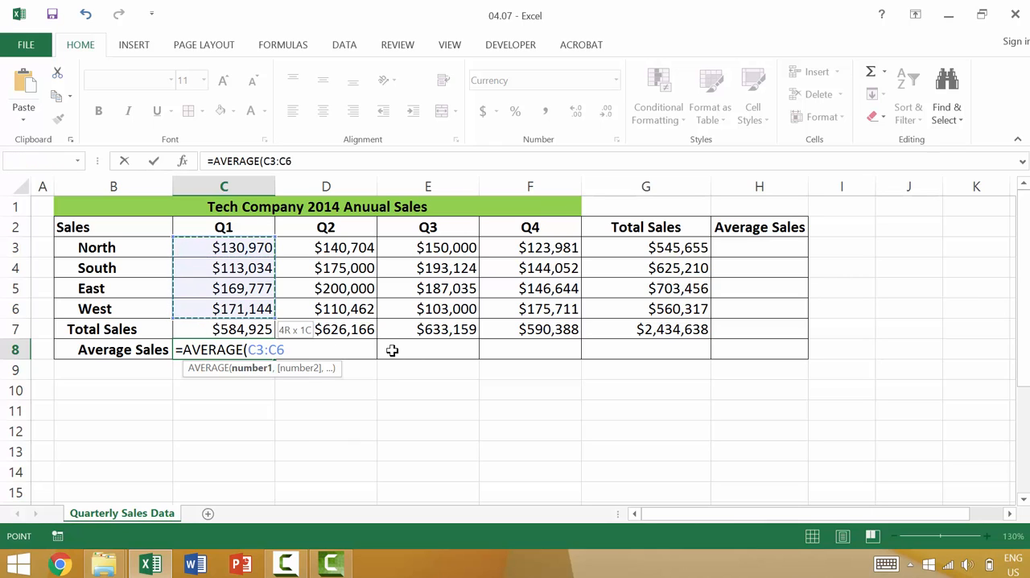
key("Return")
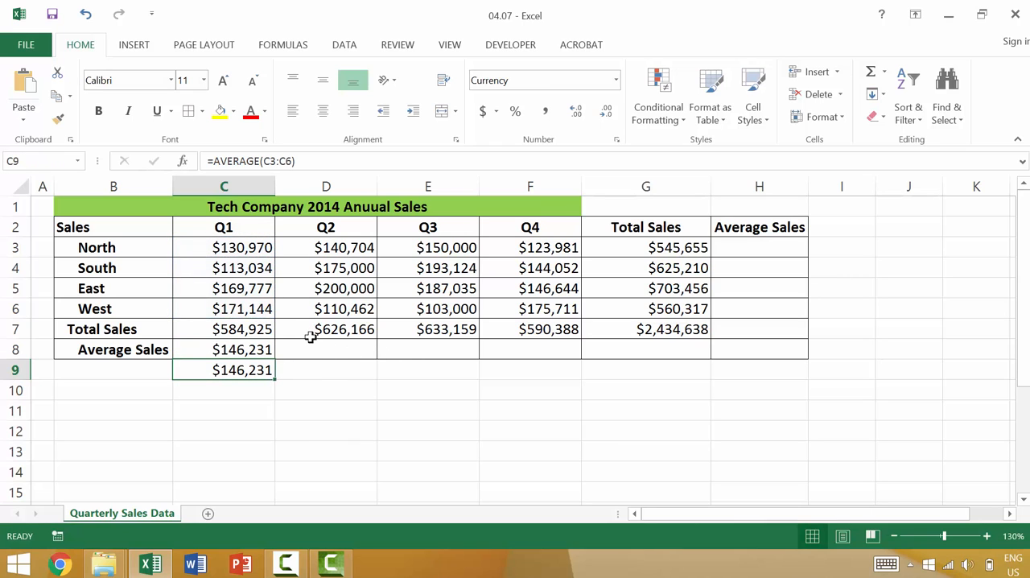
left_click(263, 348)
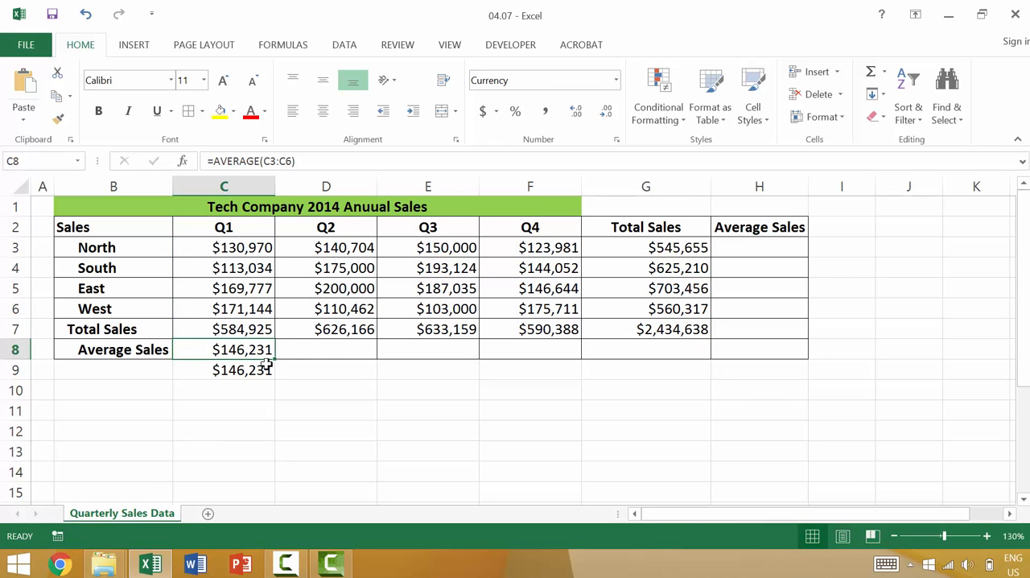
left_click_drag(274, 360, 543, 360)
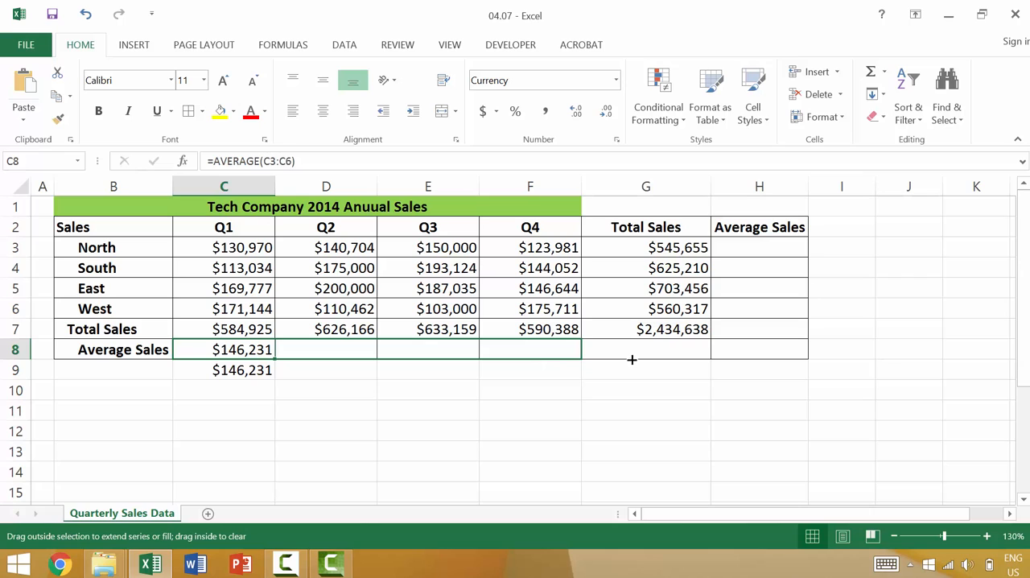
left_click_drag(631, 360, 683, 360)
Enter =AVERAGE(C3:F3) in H3 for North and fill it down through H8
left_click(758, 245)
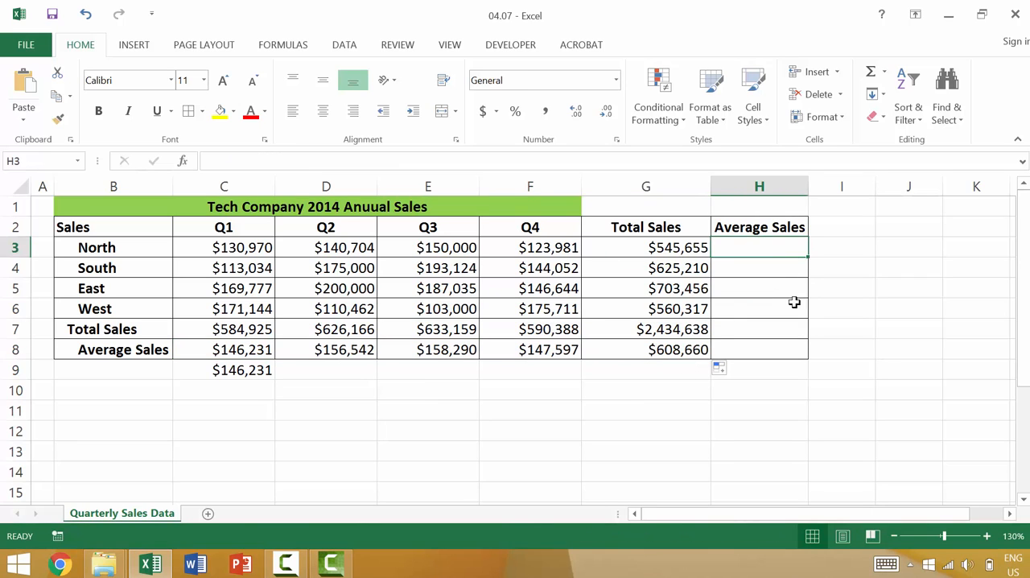
type("=avera")
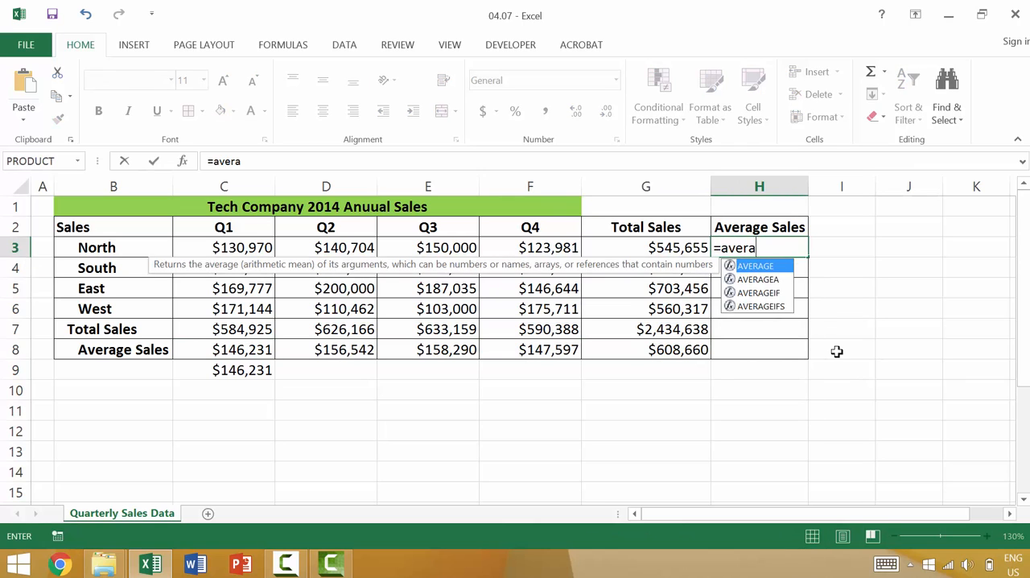
key("Tab")
left_click_drag(262, 249, 537, 248)
type(")")
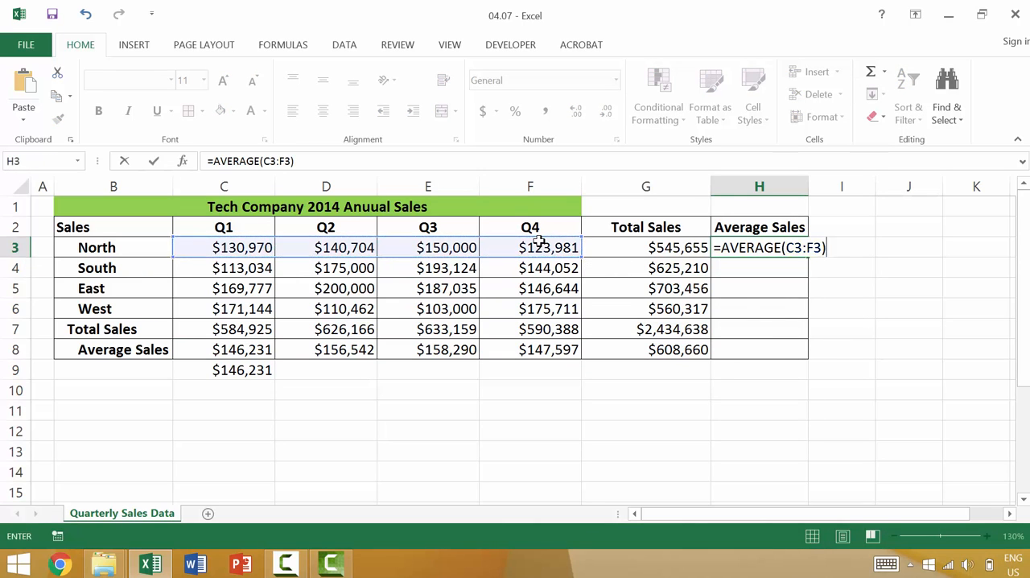
key("Return")
left_click(753, 247)
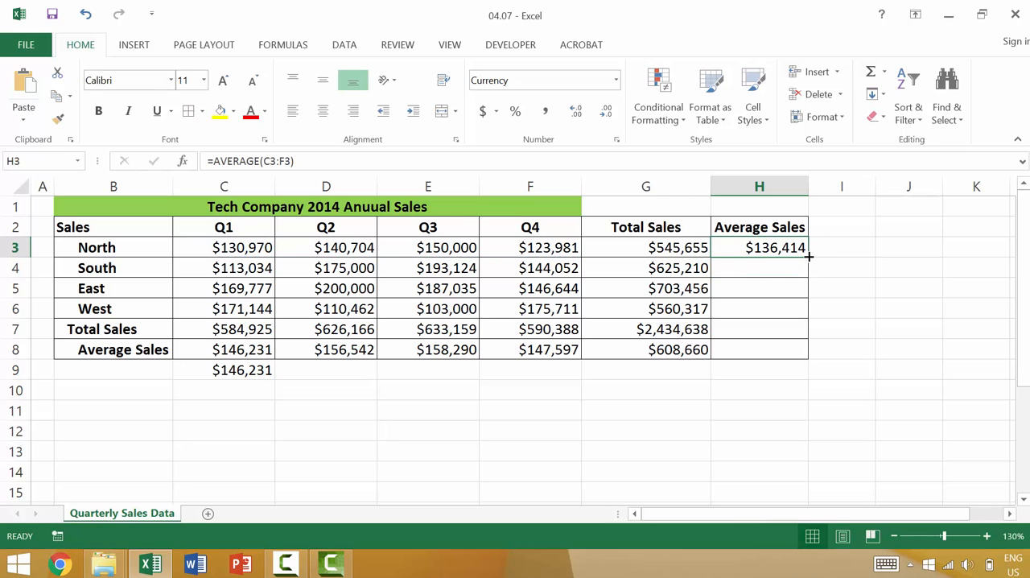
left_click_drag(807, 256, 807, 354)
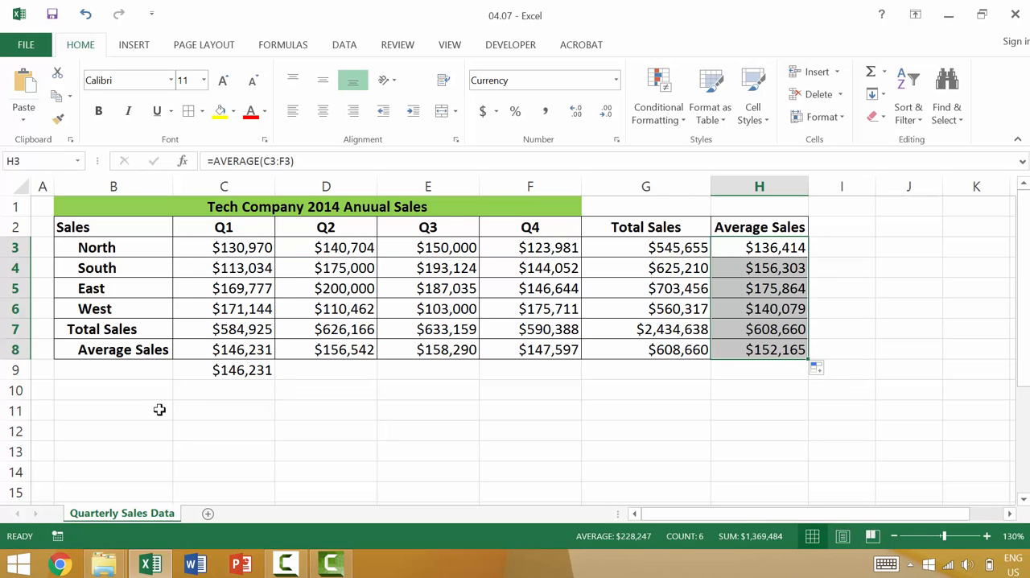
Clear the extra average in C9 and the total and average rows in B7:H8
left_click(268, 371)
key("Delete")
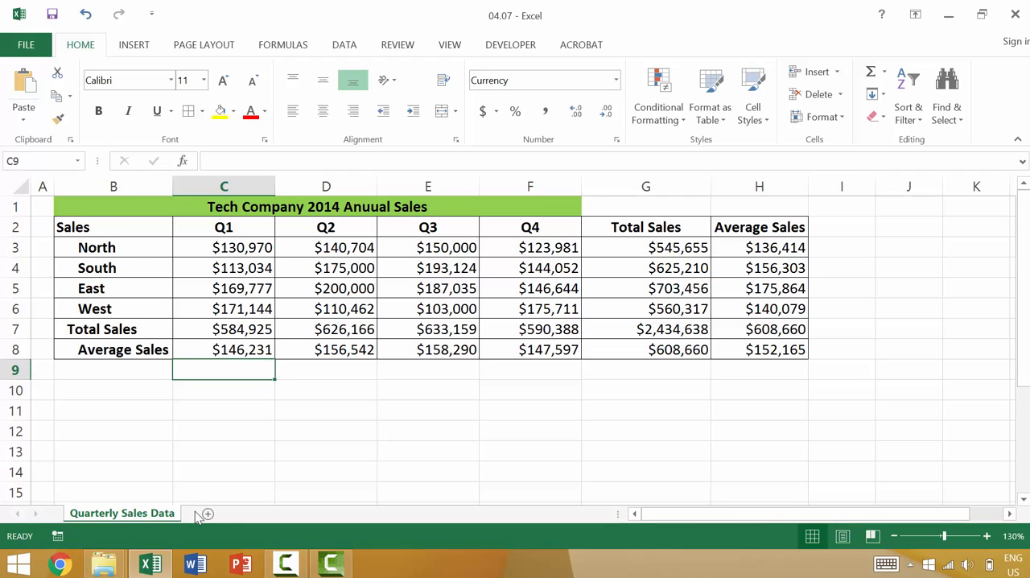
left_click(130, 324)
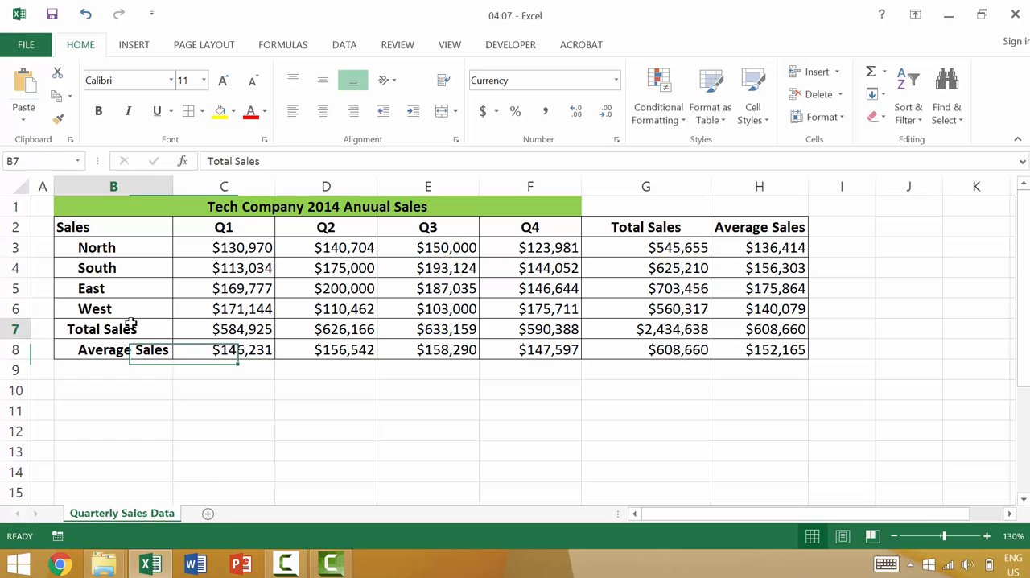
left_click(772, 351, "shift")
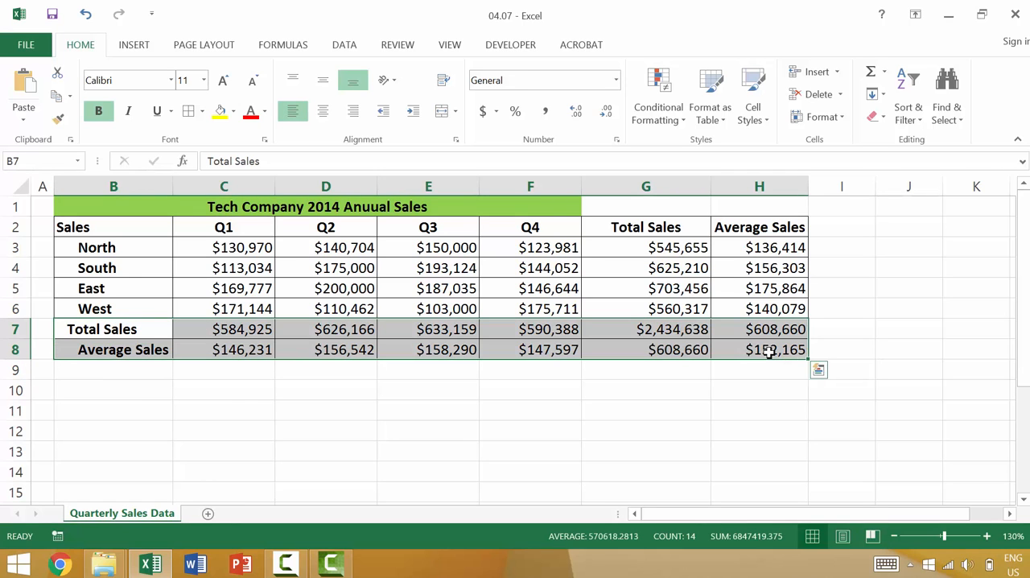
key("Delete")
Clear the Total Sales and Average Sales columns, including their headings, in G2:H6
left_click(650, 228)
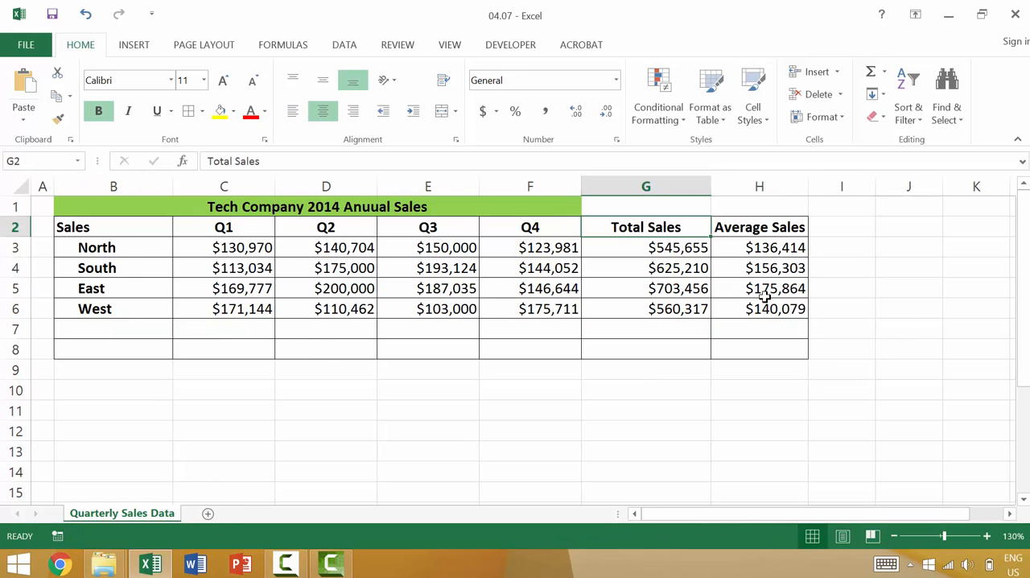
left_click(767, 308, "shift")
key("Delete")
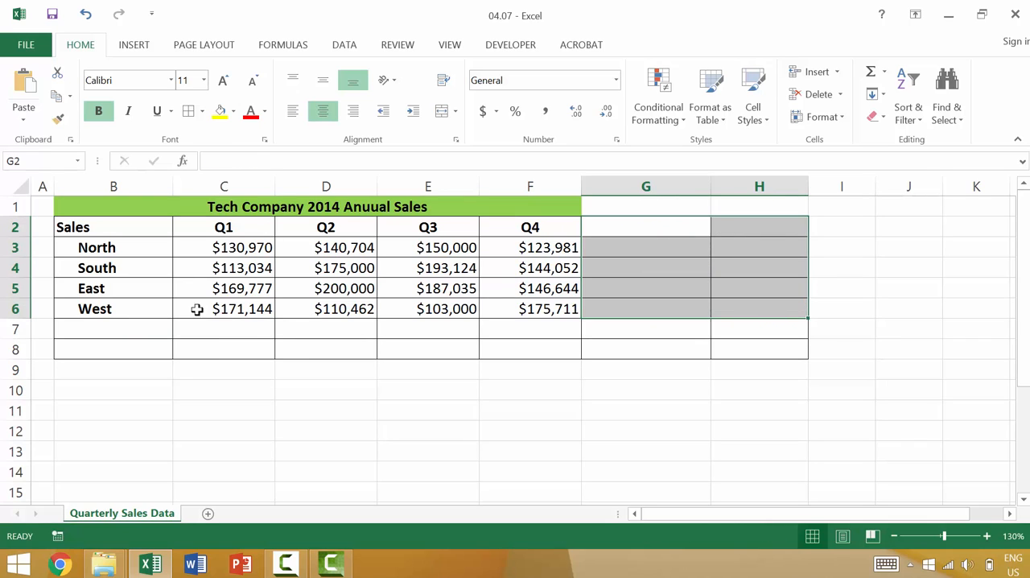
Insert an AutoSum total of C3:C6 in C7 and clear it again
left_click(233, 330)
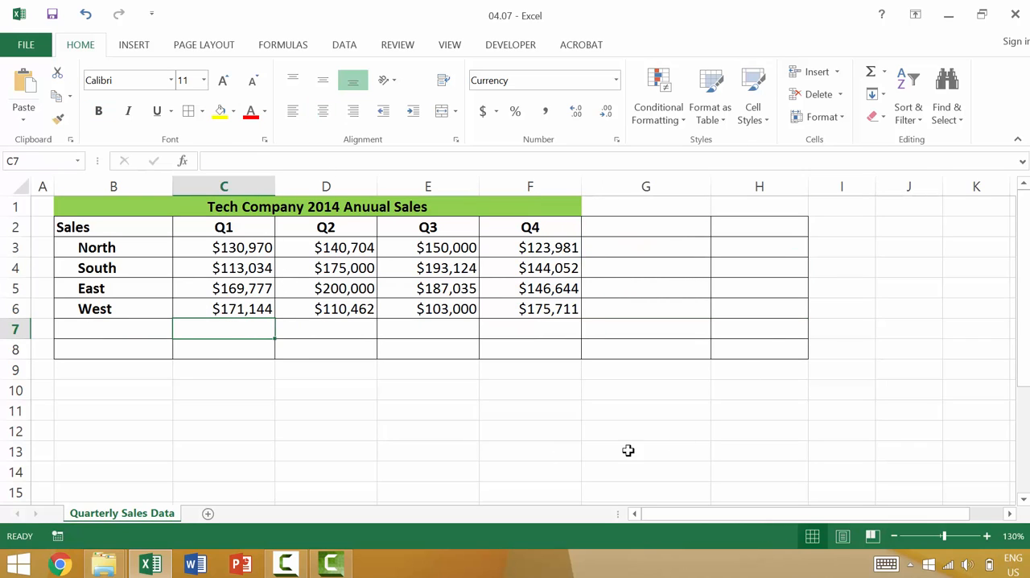
left_click(871, 73)
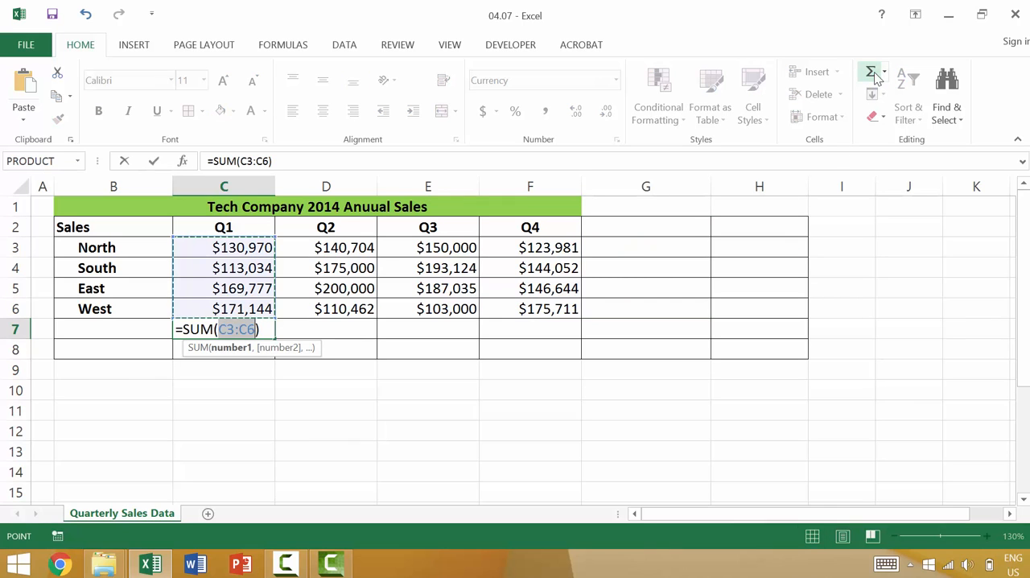
key("Return")
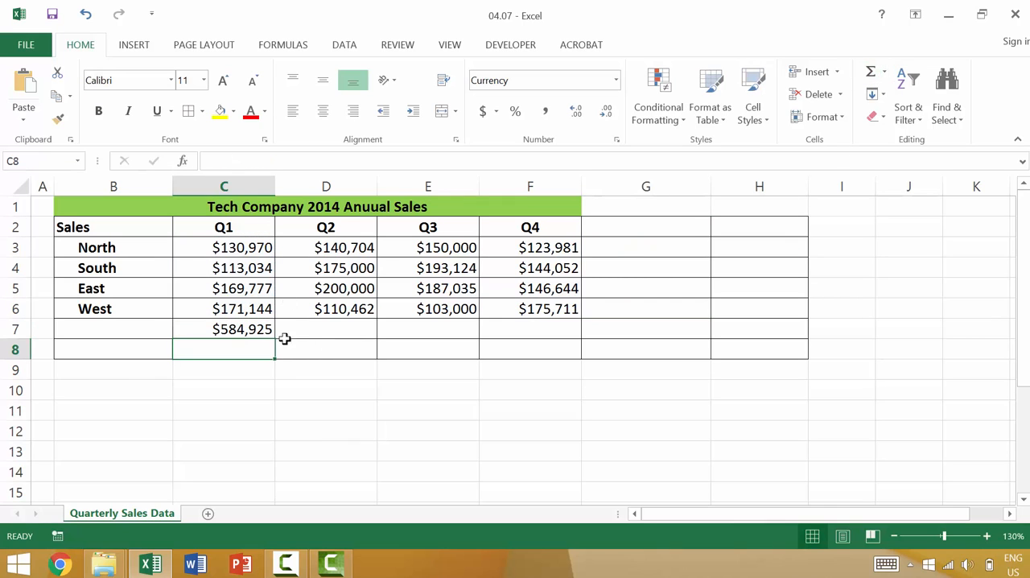
left_click(266, 324)
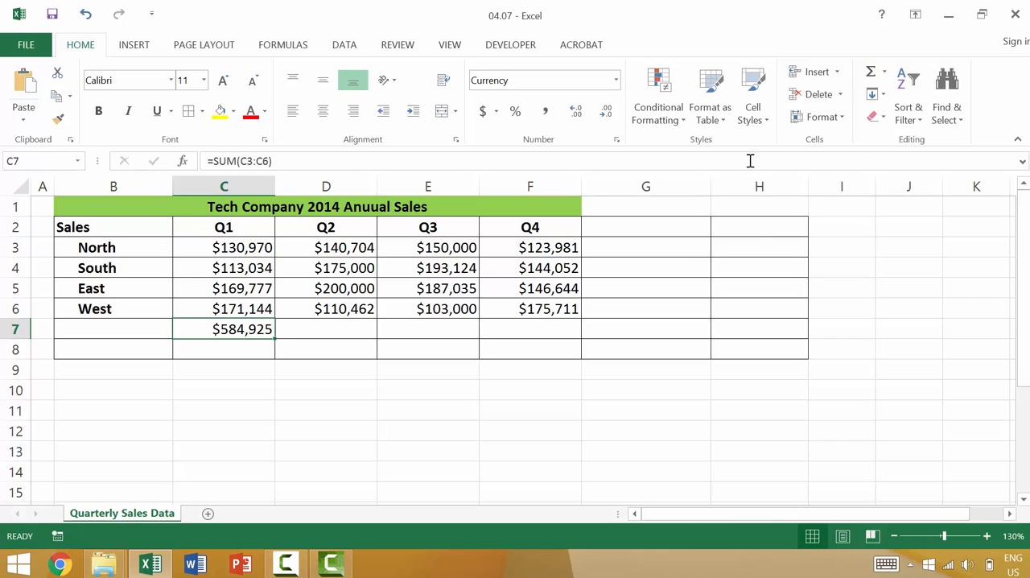
key("Delete")
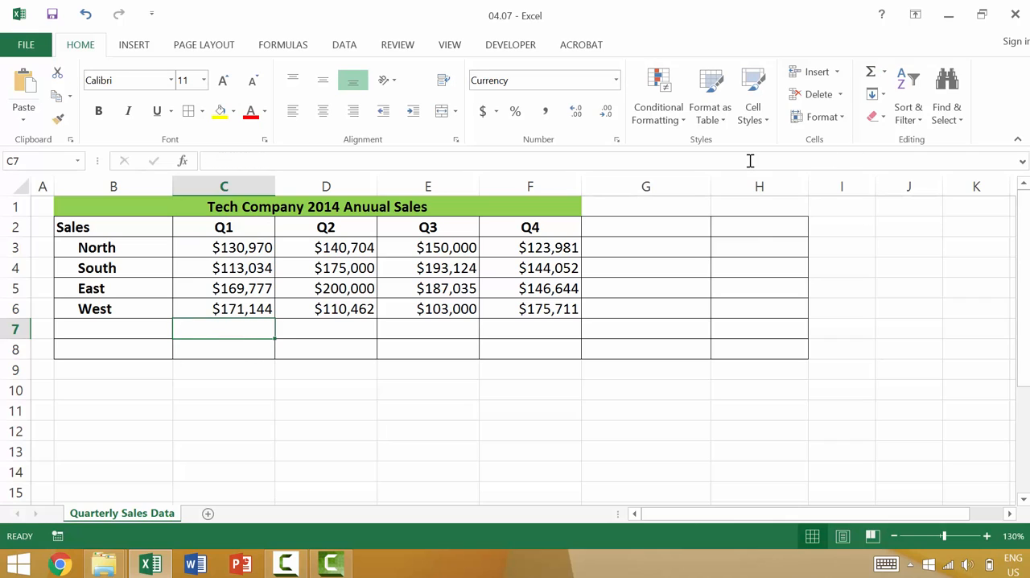
Insert the AutoSum Average function in C7 for the Q1 sales in C3:C6
left_click(885, 74)
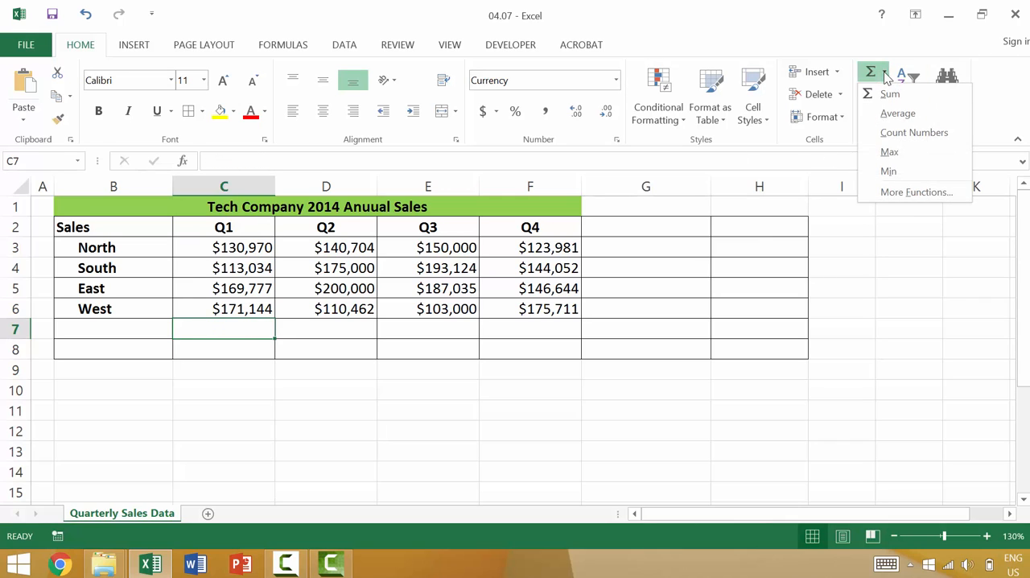
left_click(887, 116)
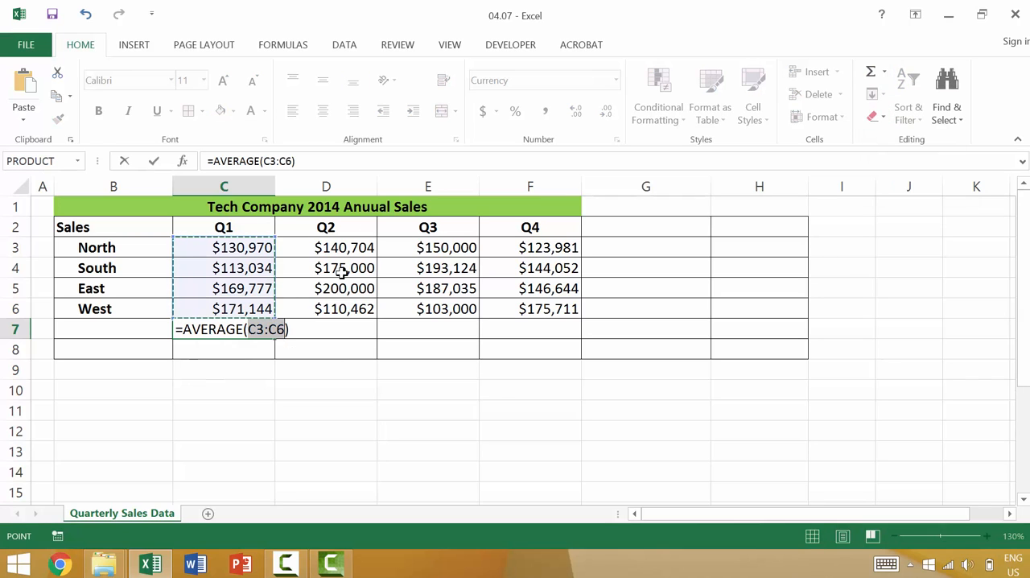
key("Return")
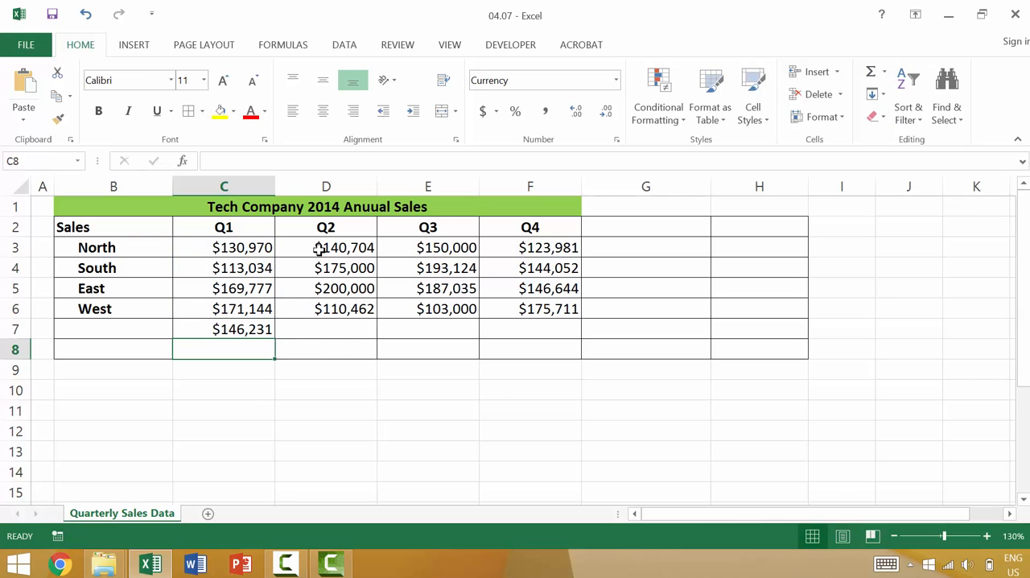
Average the Q2 to Q4 sales in D3:F6 in one go, using the AutoSum Average function
left_click_drag(319, 250, 584, 313)
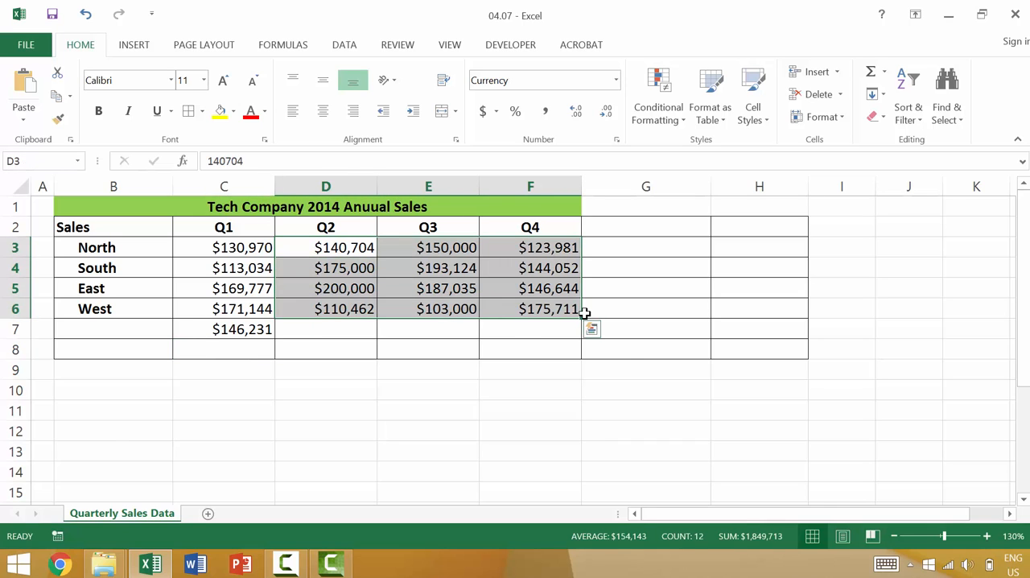
left_click(884, 72)
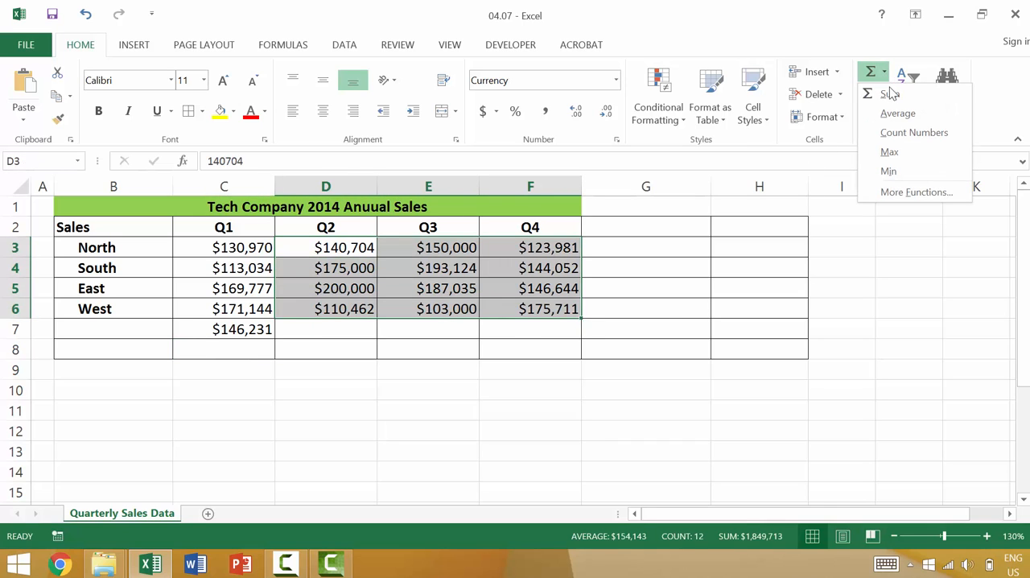
left_click(893, 113)
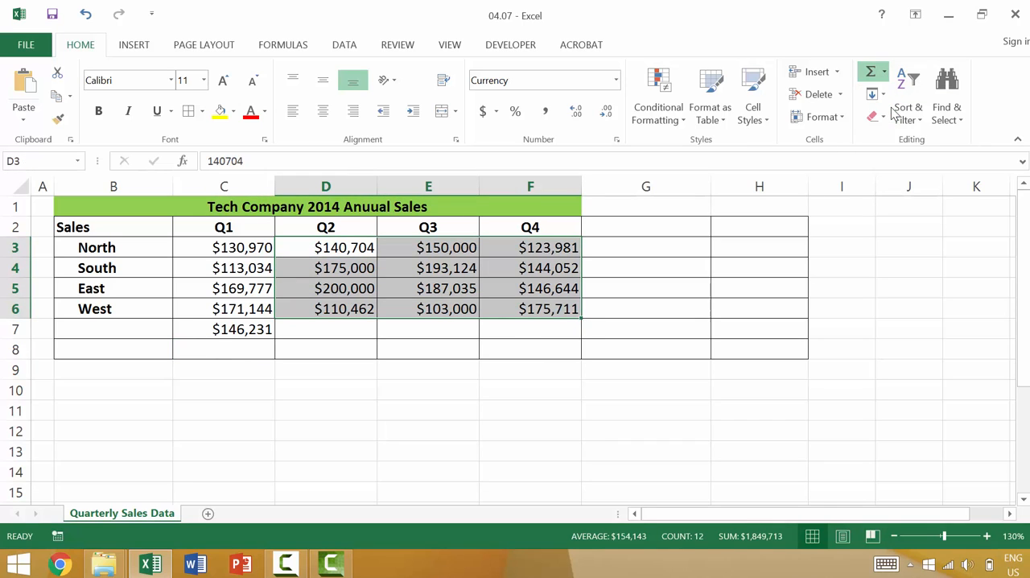
Inspect the AVERAGE formulas in D7, E7 and F7 to check which range each one covers
left_click(356, 331)
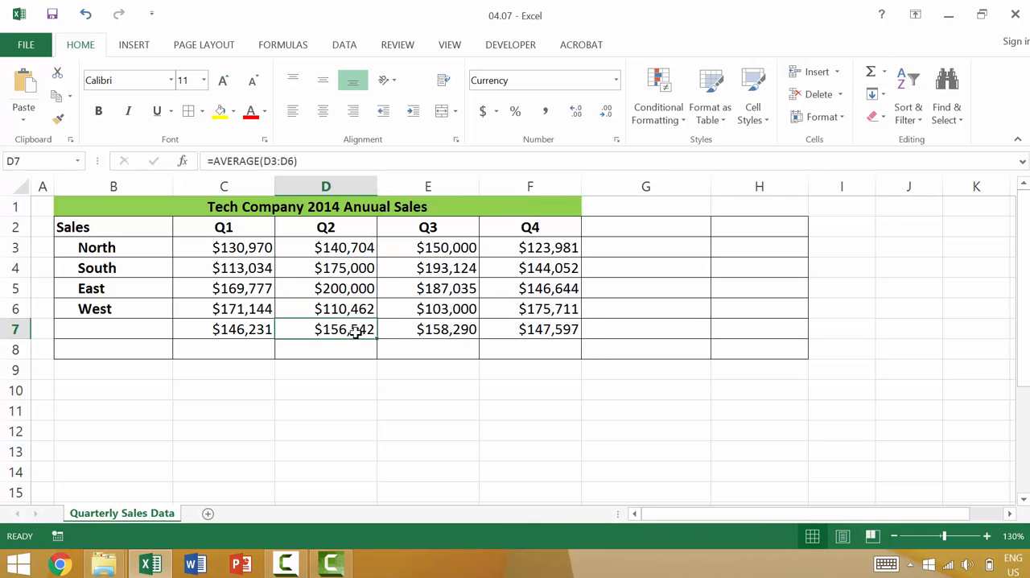
double_click(357, 331)
key("Escape")
left_click(436, 330)
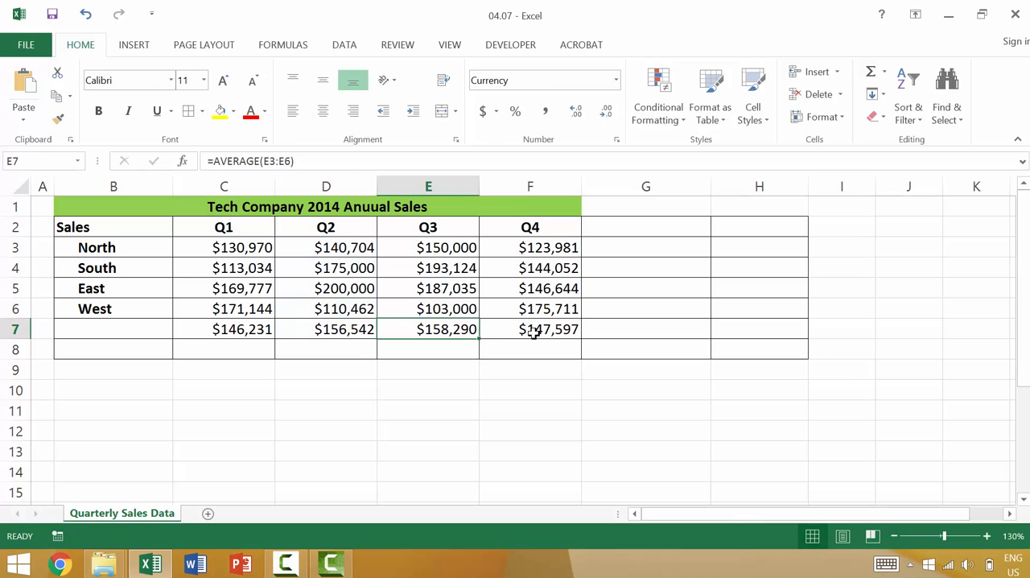
left_click(531, 329)
double_click(533, 332)
key("Escape")
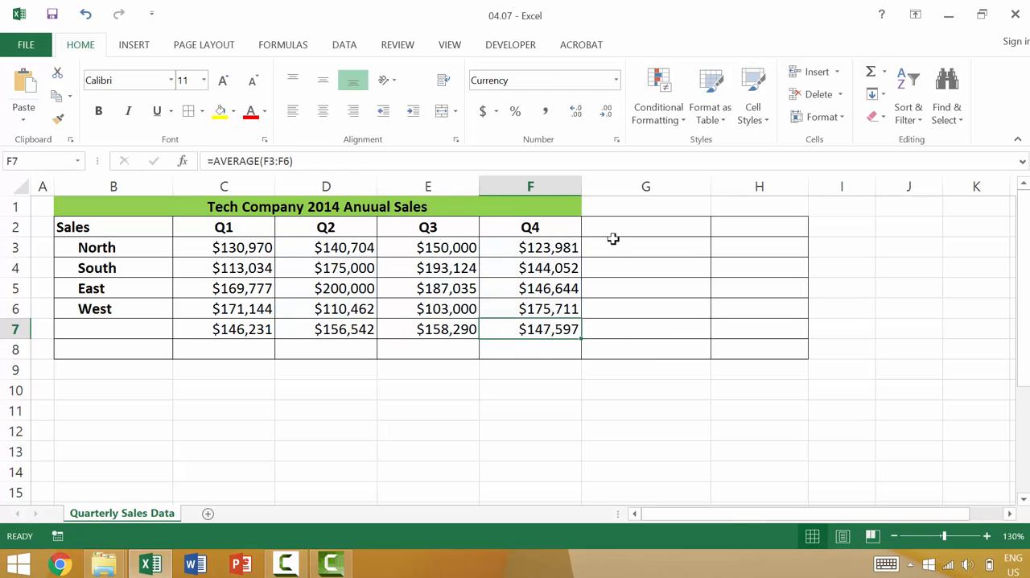
Enter the column heading Average in G2, next to the Q4 heading
left_click(635, 250)
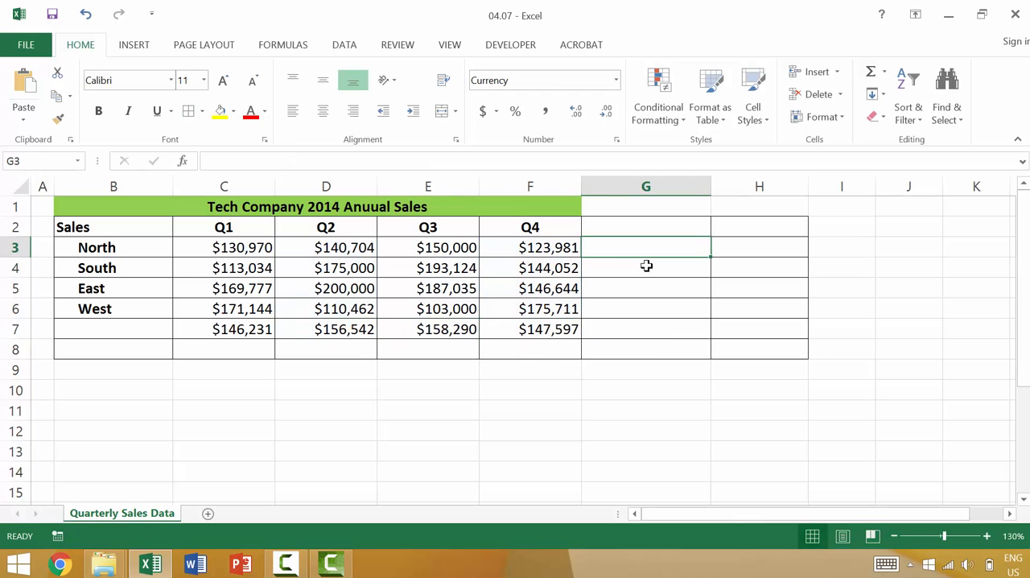
left_click(658, 225)
type("Average")
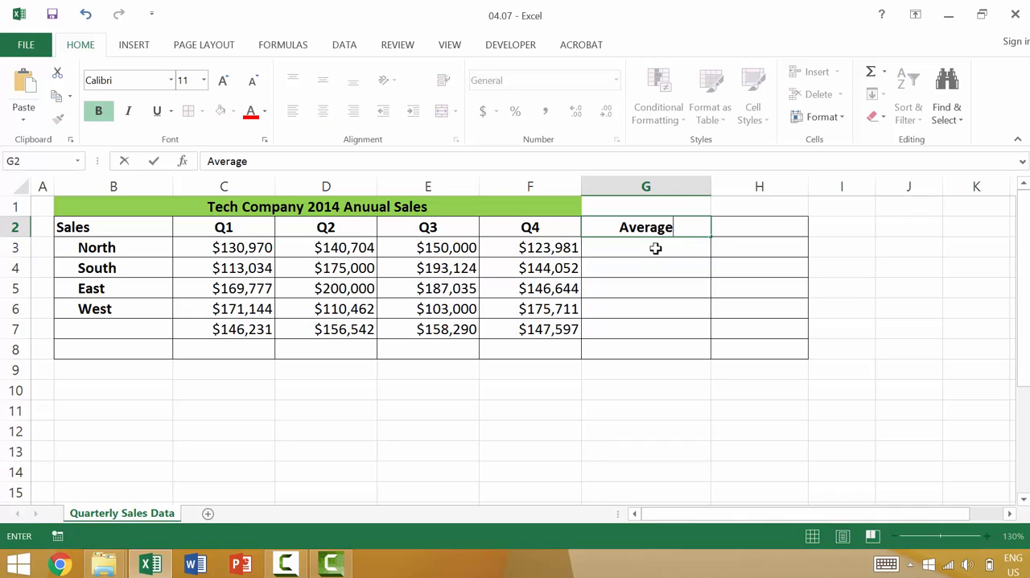
key("Return")
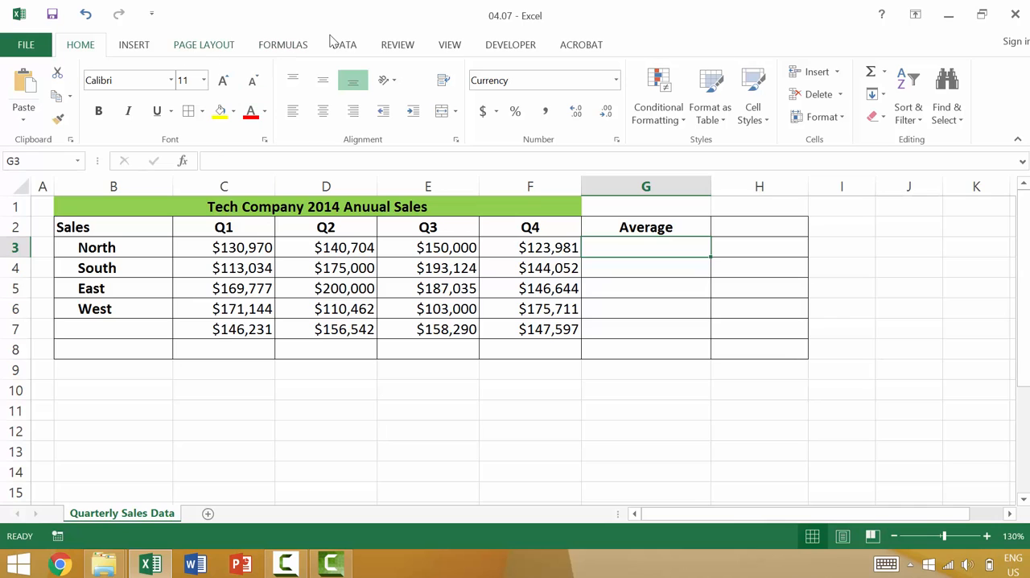
Average the North sales in C3:F3 into G3 with the AutoSum Average function
left_click_drag(239, 246, 487, 238)
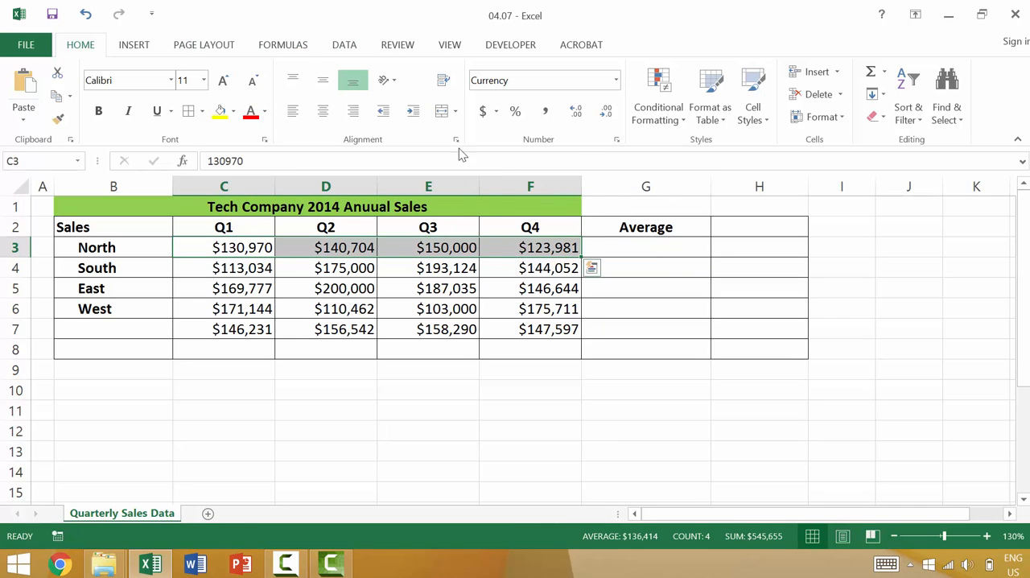
left_click(338, 47)
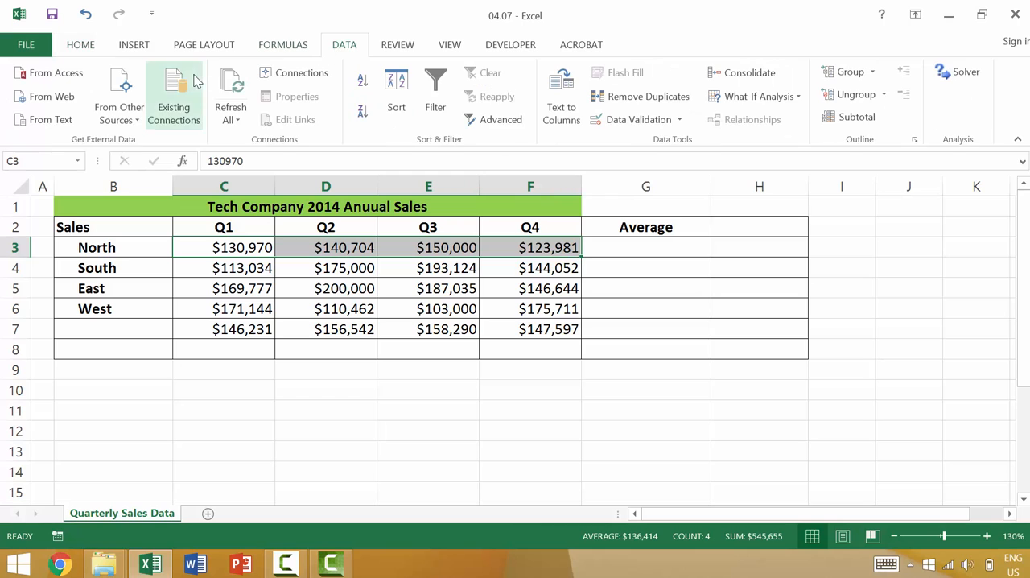
left_click(296, 50)
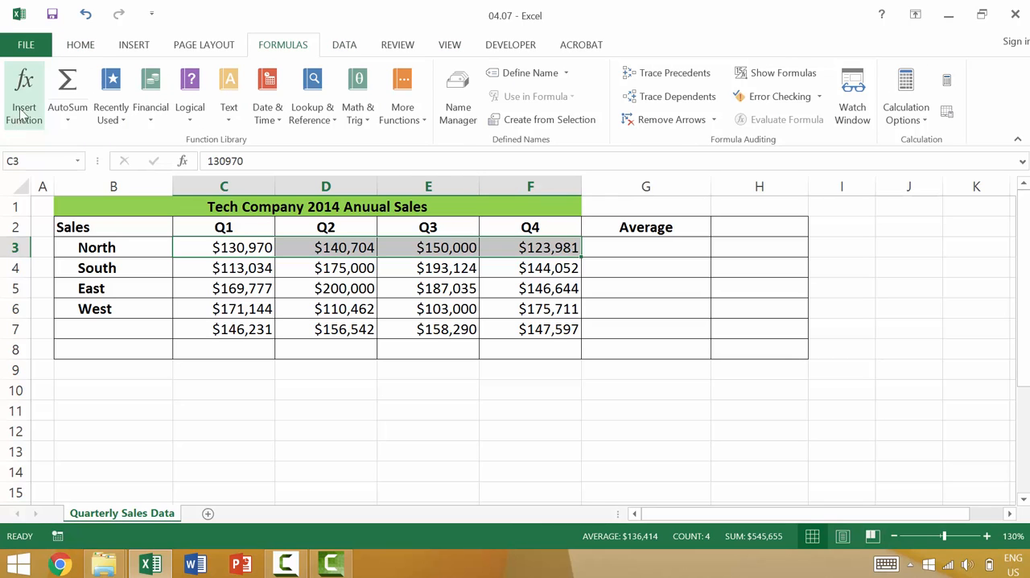
left_click(68, 129)
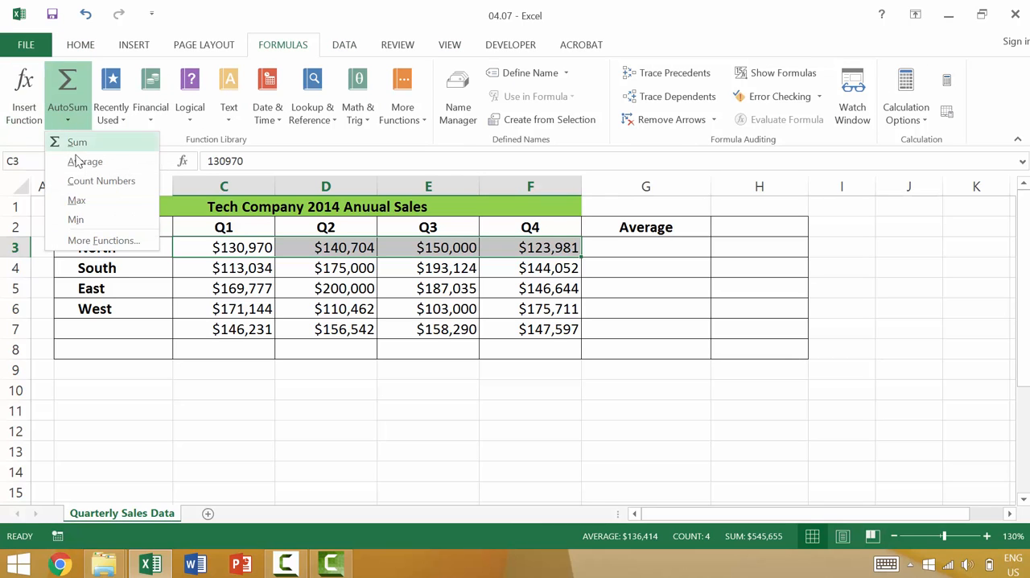
left_click(85, 163)
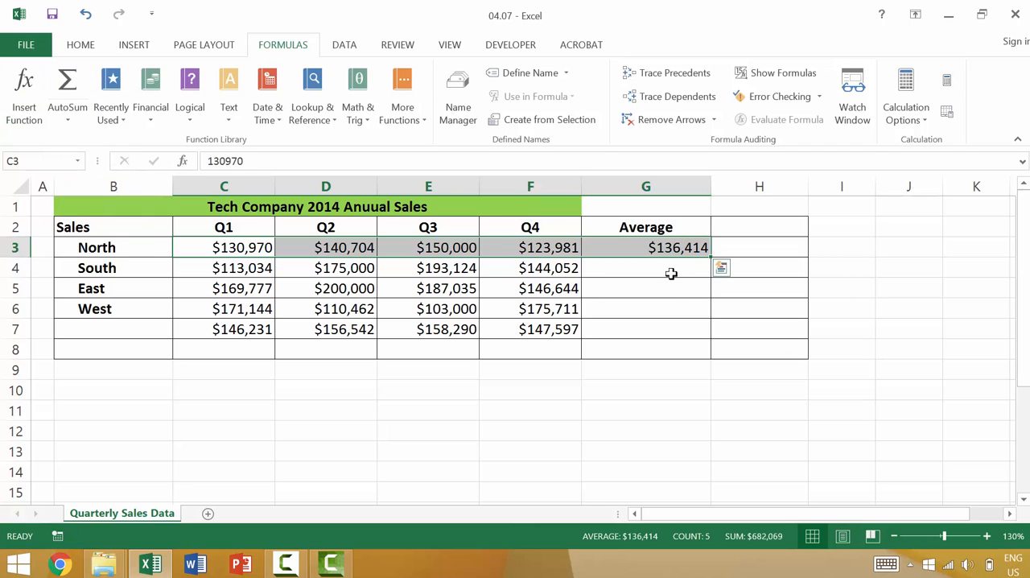
Copy the North average formula from G3 down to G6 for the South, East and West rows
left_click(656, 248)
left_click_drag(711, 256, 712, 330)
key("ctrl+z")
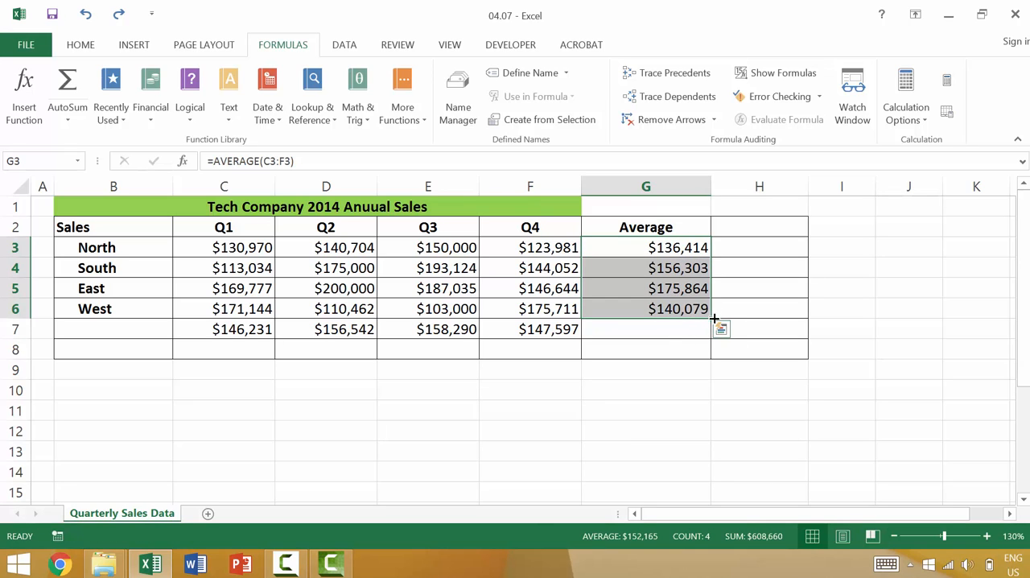
left_click(702, 326)
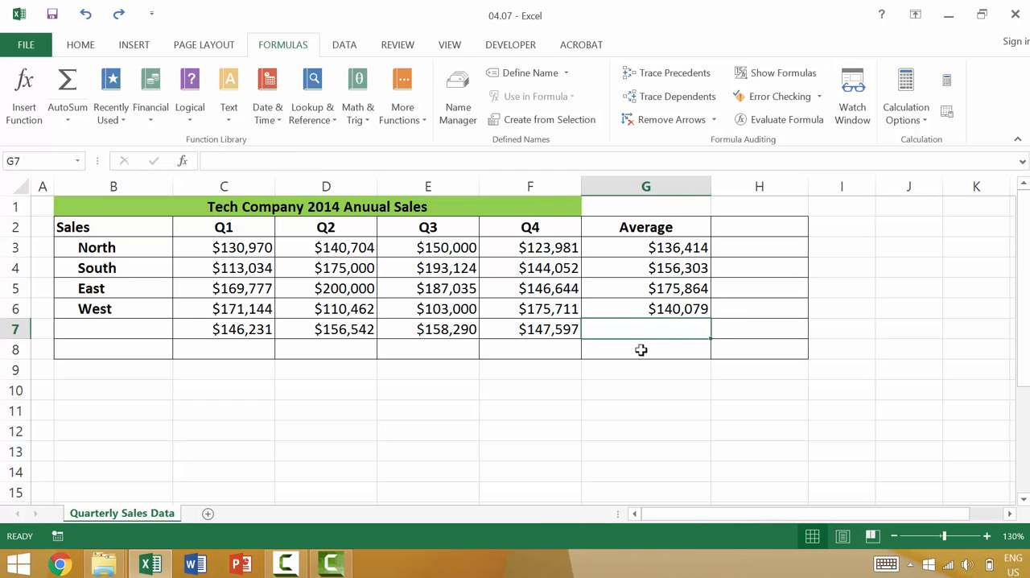
Enter the row label Average in B7, below West
left_click(138, 330)
type("A")
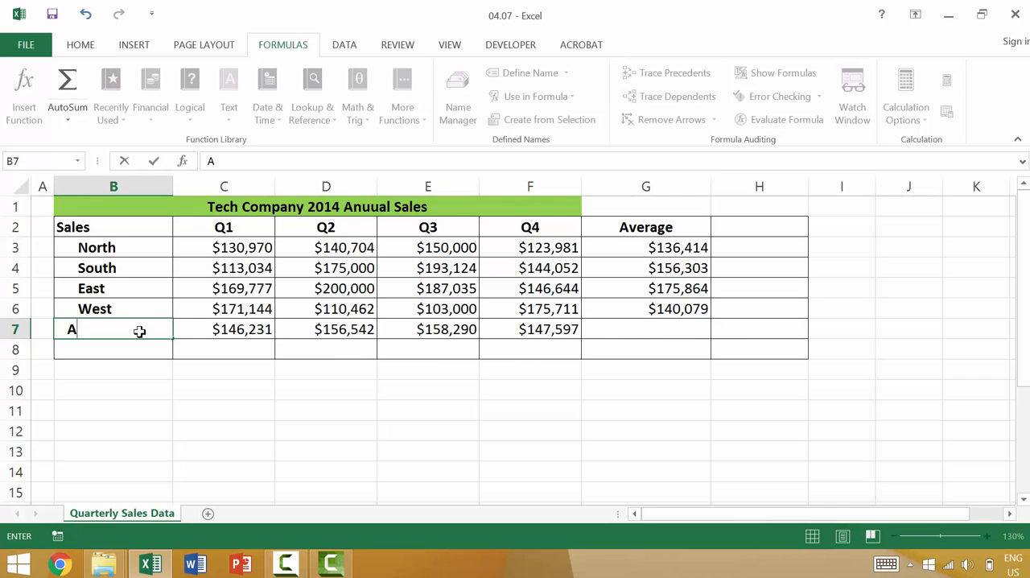
type("verage")
key("Tab")
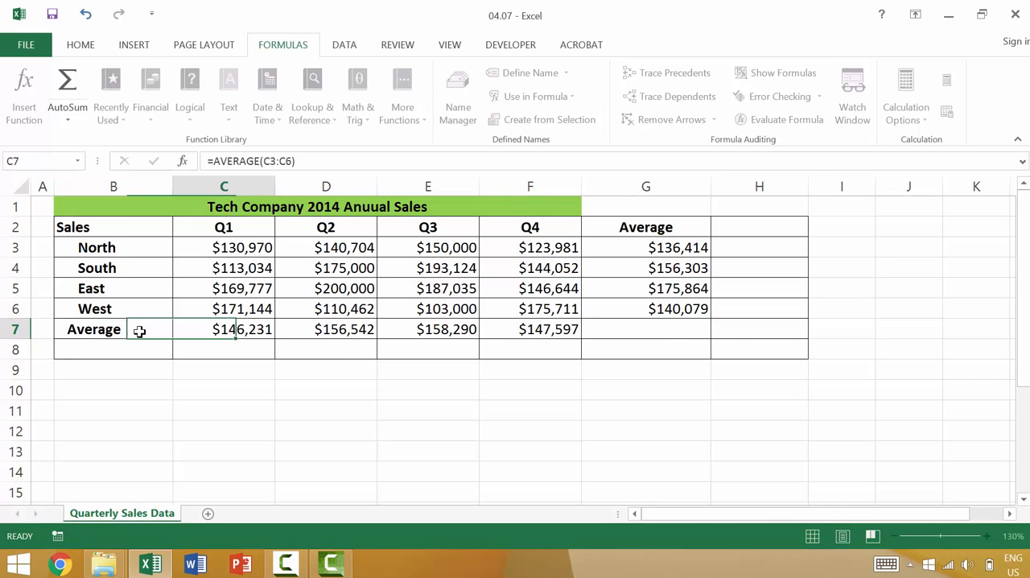
Enter the formula =AVERAGE(C3:C6) in C7 and copy it across to F7
type("=aver")
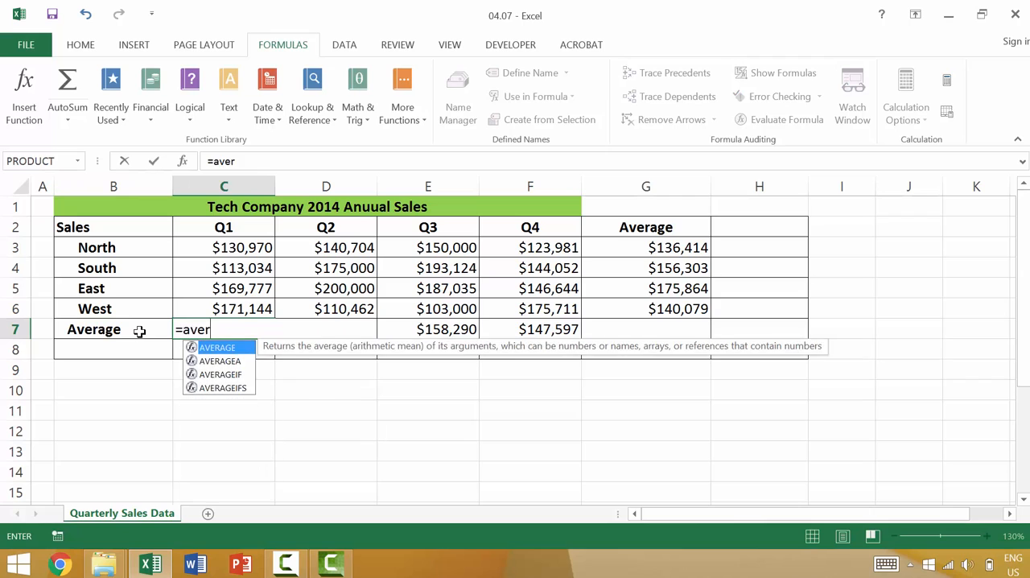
key("Tab")
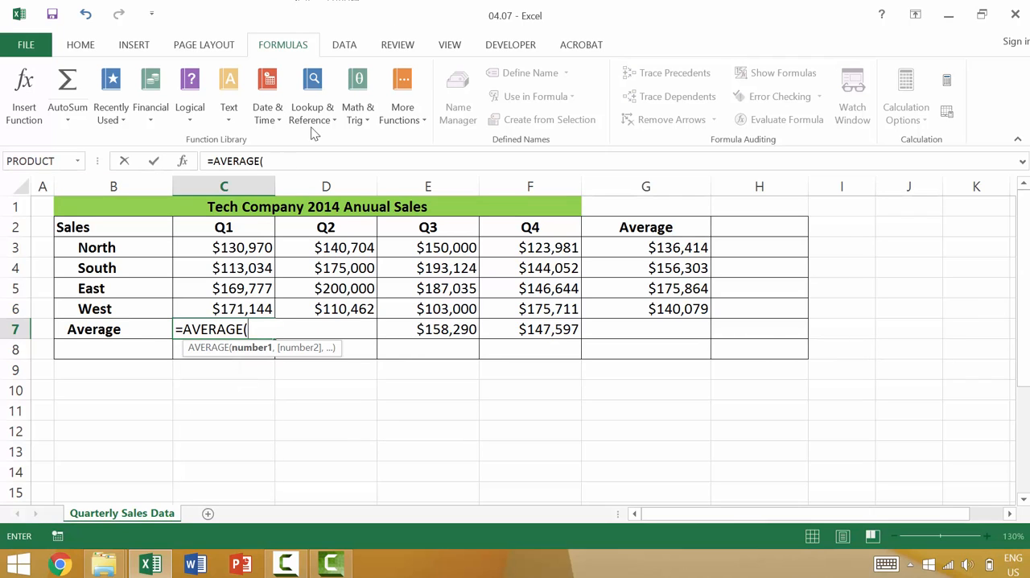
left_click(241, 246)
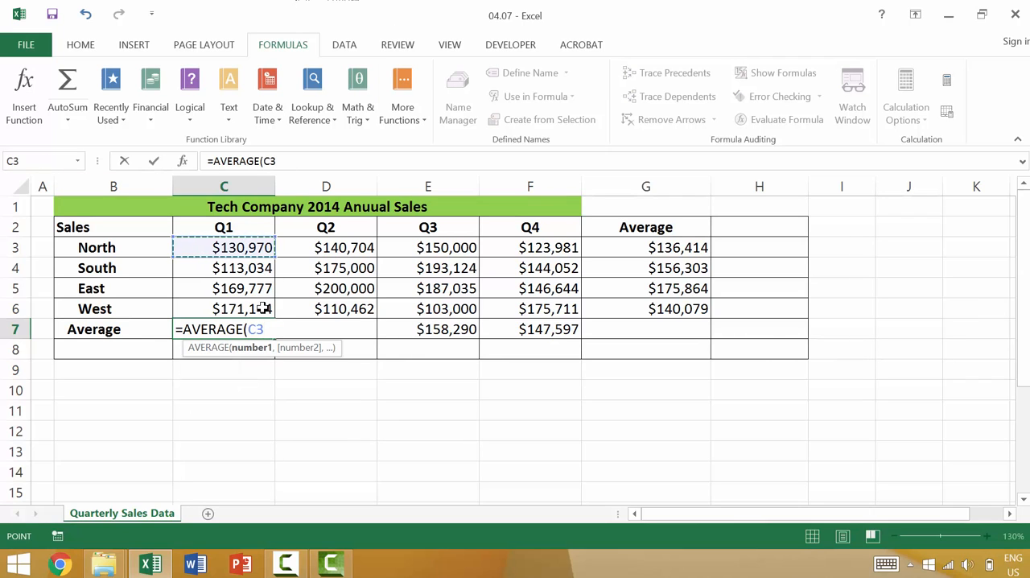
left_click(269, 305, "shift")
type(")")
key("Return")
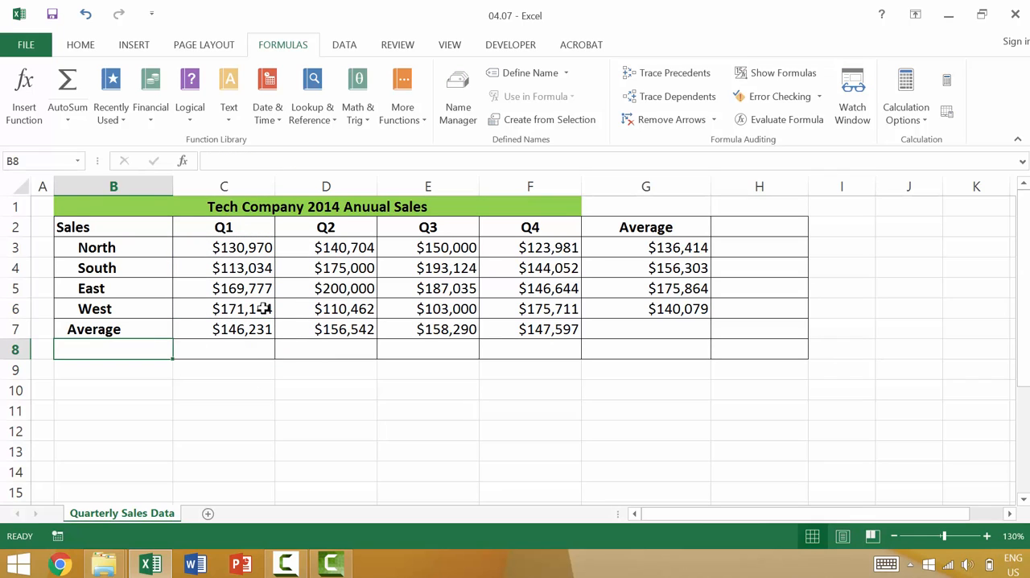
left_click(270, 333)
left_click_drag(276, 339, 626, 353)
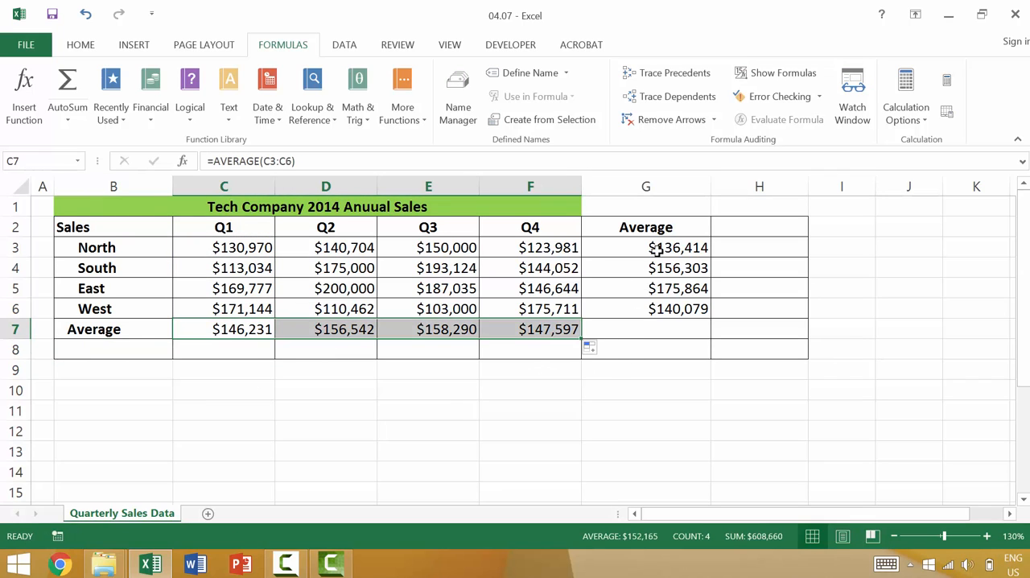
Clear the averages in G3:G6 and insert an AutoSum Average of C3:F3 in G3
left_click_drag(655, 245, 660, 317)
key("Delete")
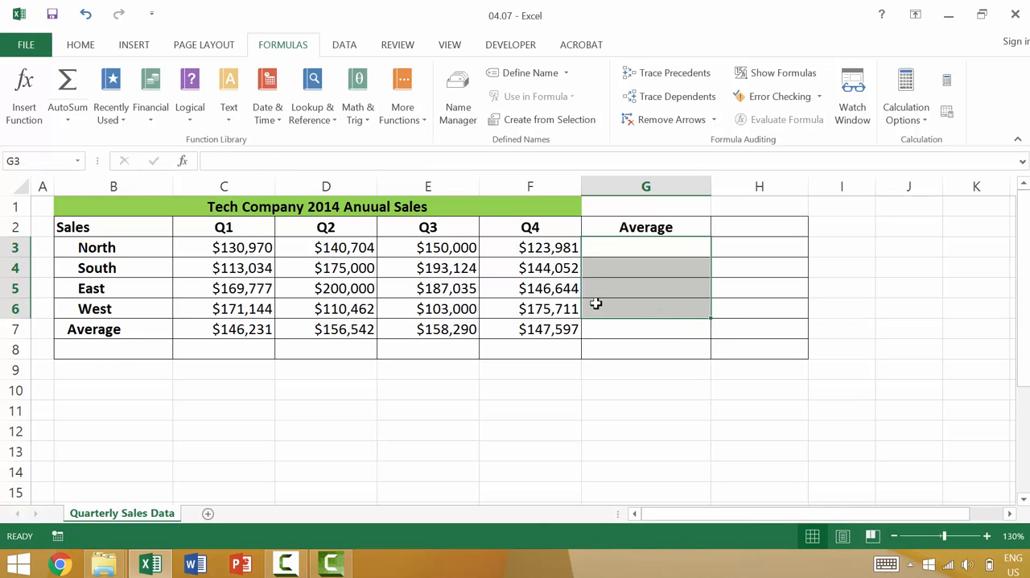
left_click(612, 245)
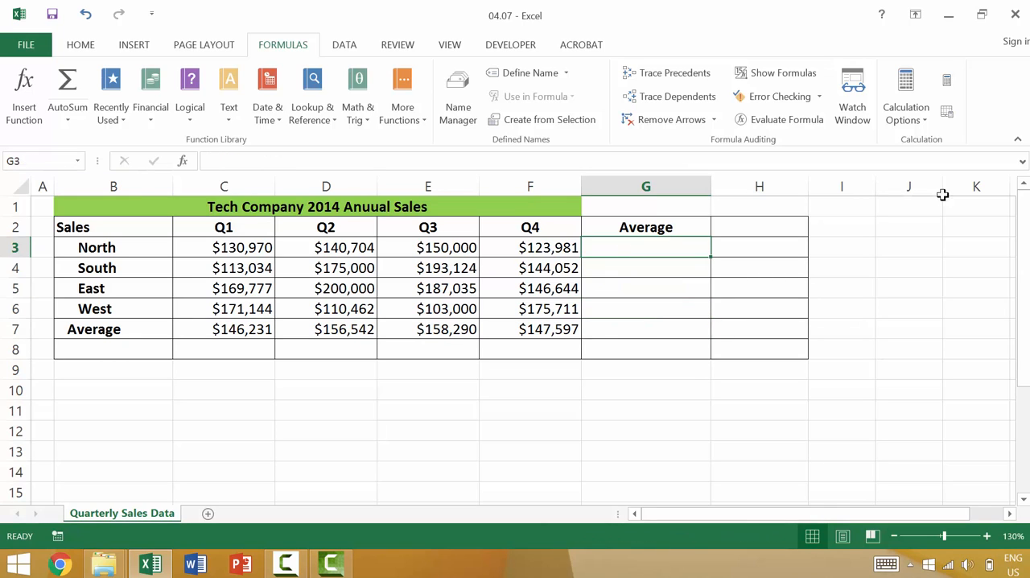
left_click(80, 45)
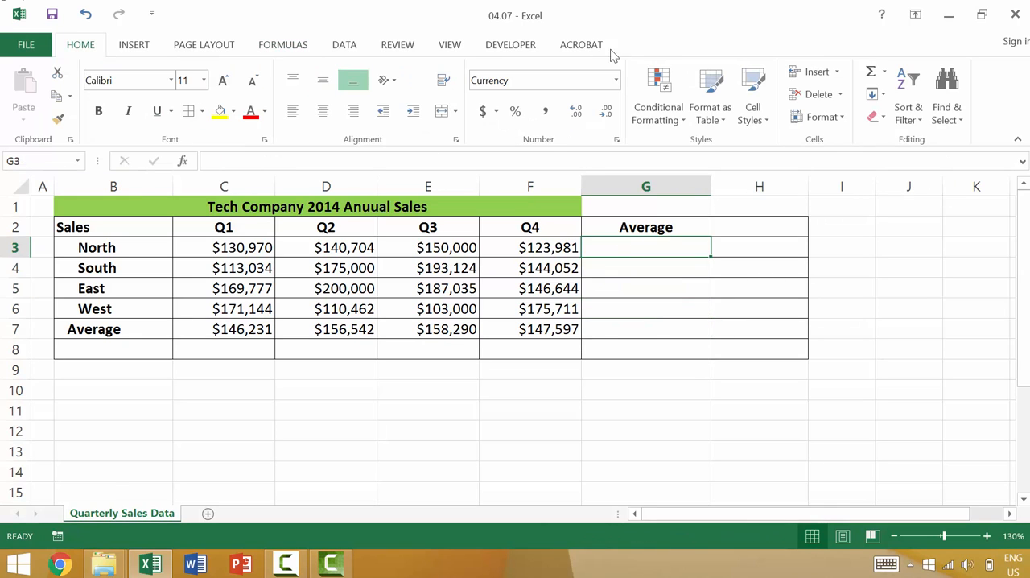
left_click(885, 73)
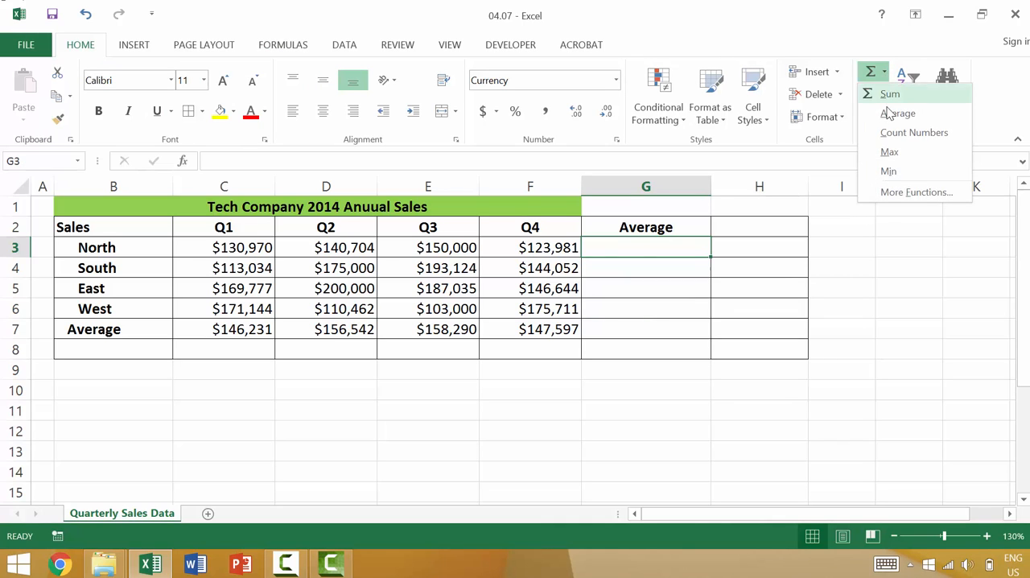
left_click(888, 114)
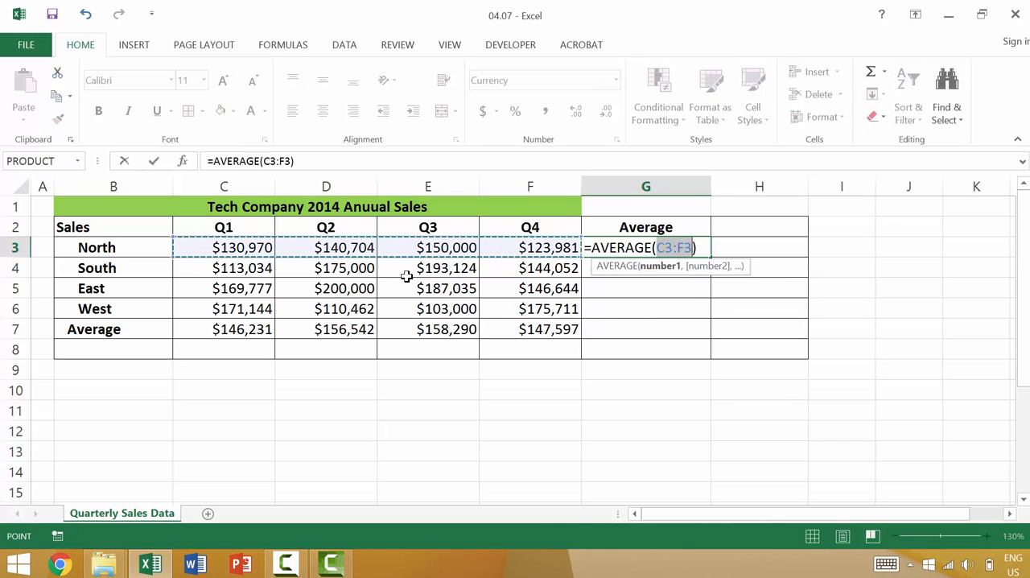
key("Return")
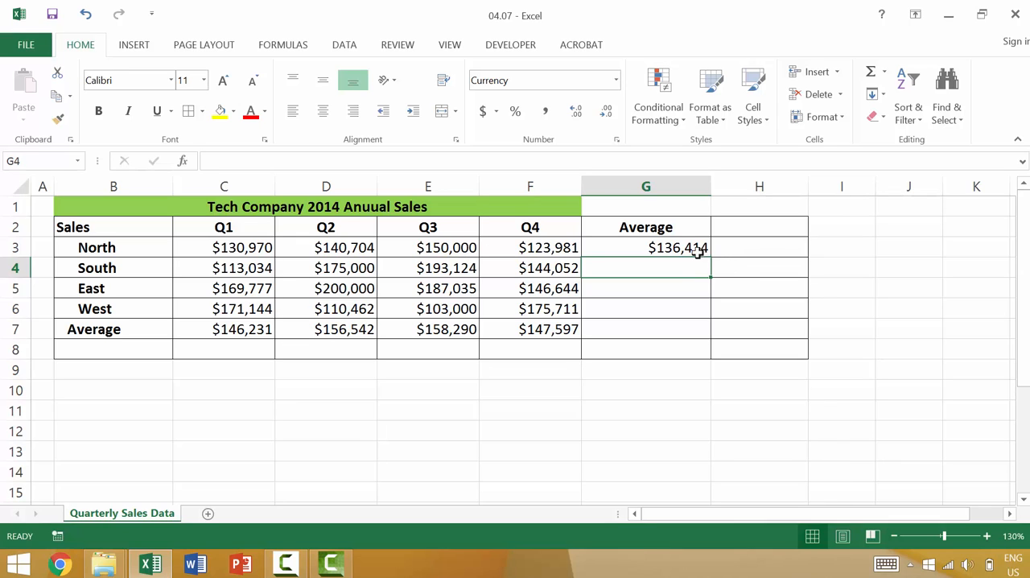
Fill the AVERAGE formula in G3 down through G6 and deselect the range
left_click(706, 249)
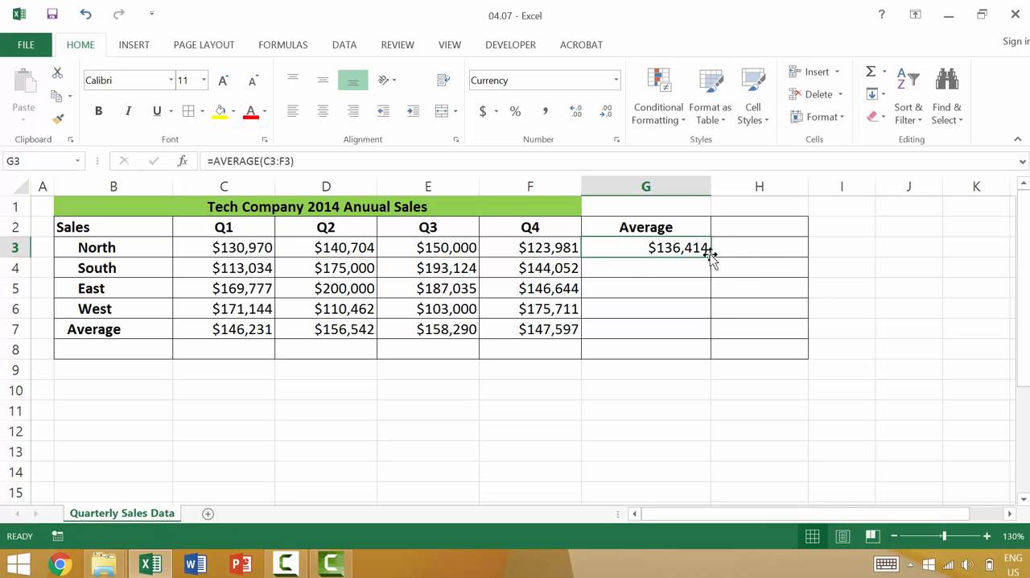
left_click_drag(710, 256, 707, 314)
left_click(697, 368)
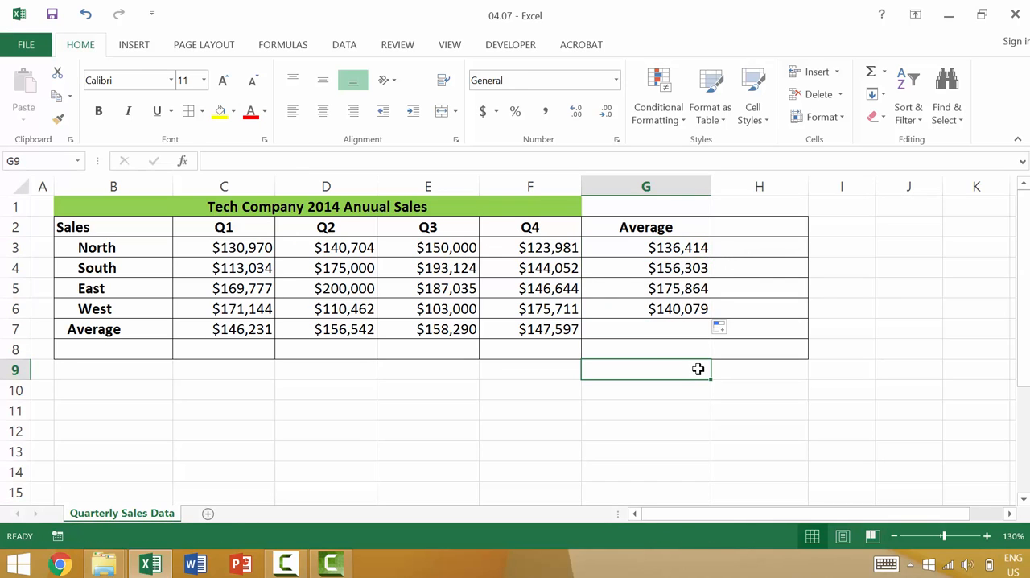